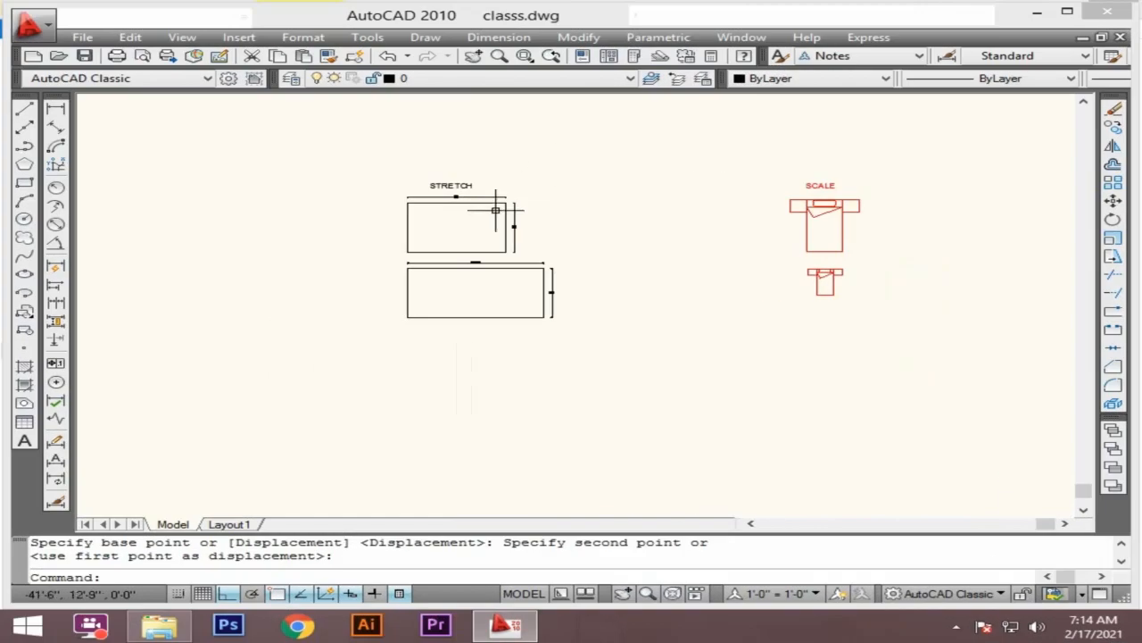
Step: Draw a freehand rectangle in the empty area below the two black STRETCH example rectangles
scroll(495, 210, up, 2)
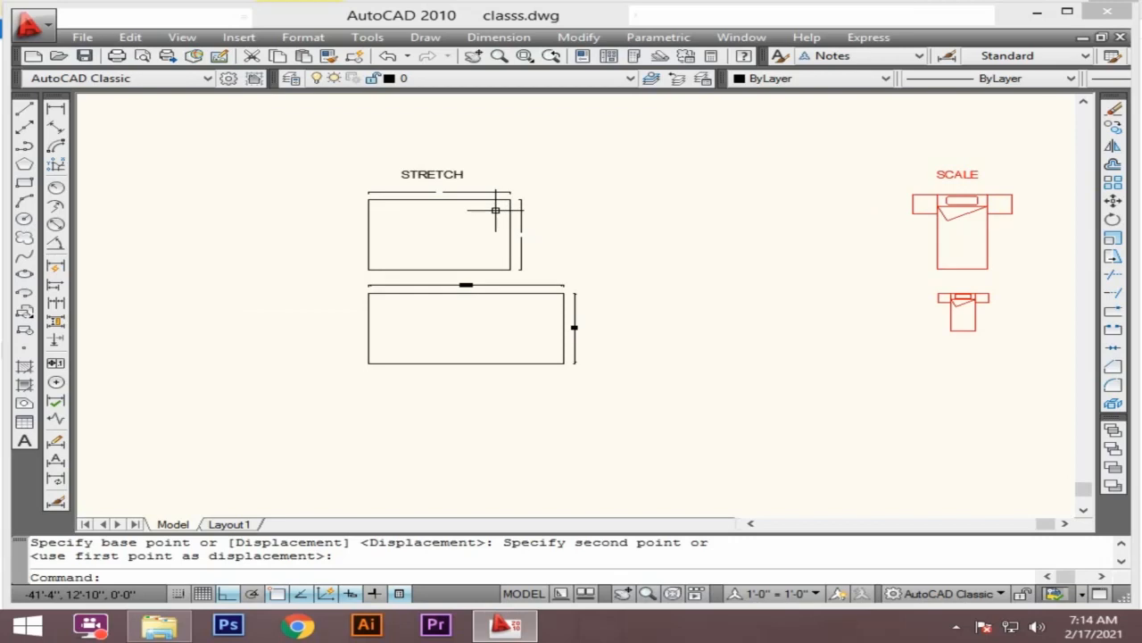
scroll(522, 250, down, 2)
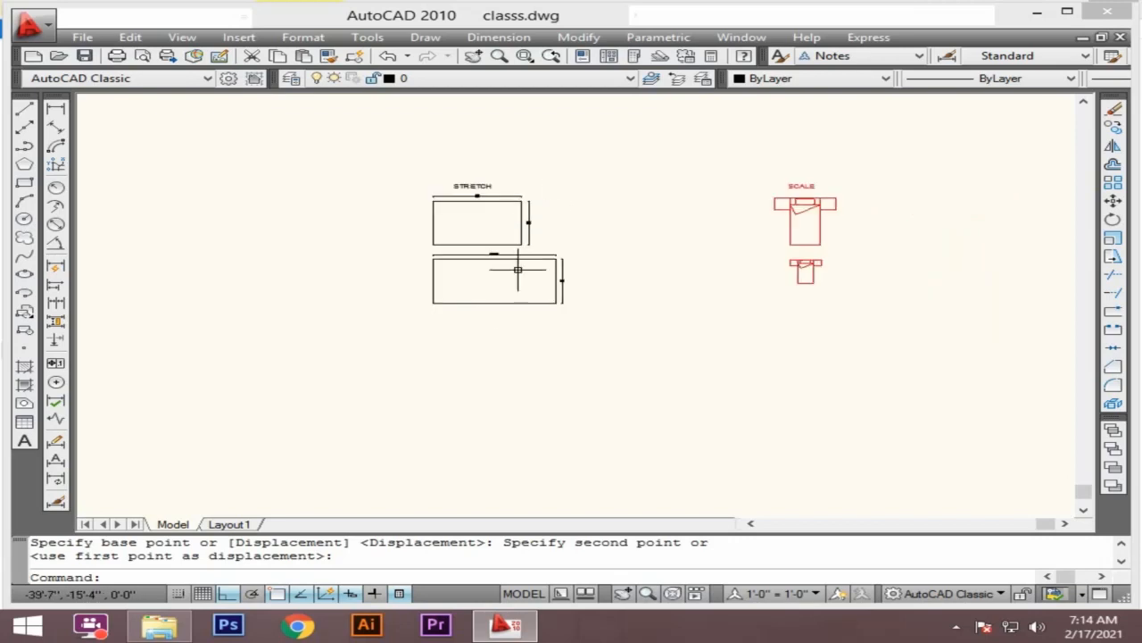
scroll(497, 355, up, 3)
text(R)
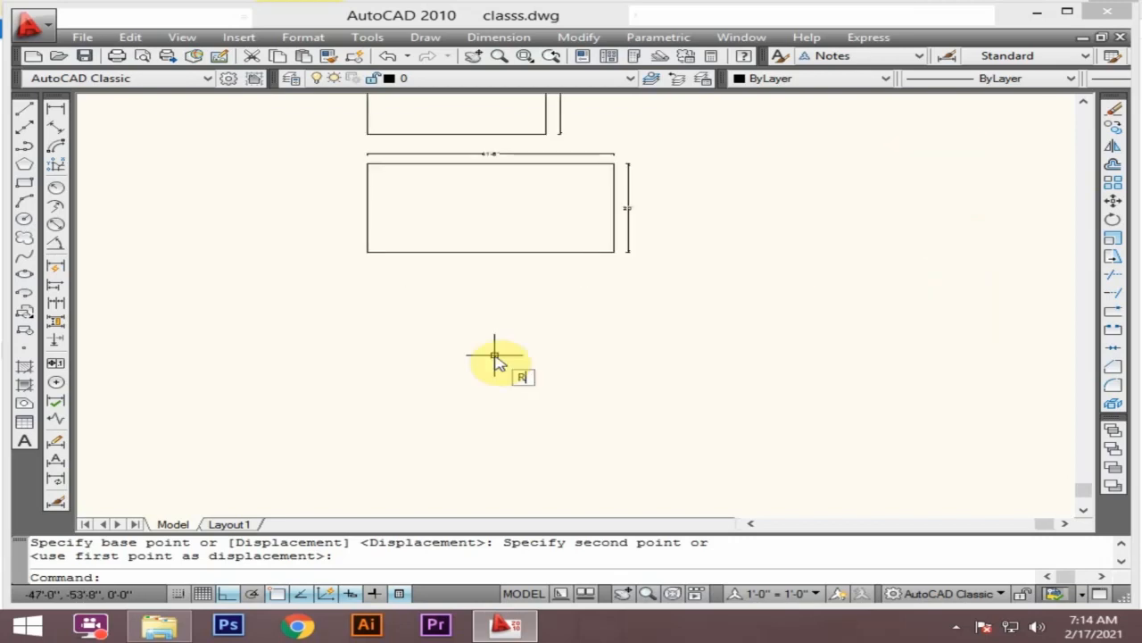
text(EC)
key(Return)
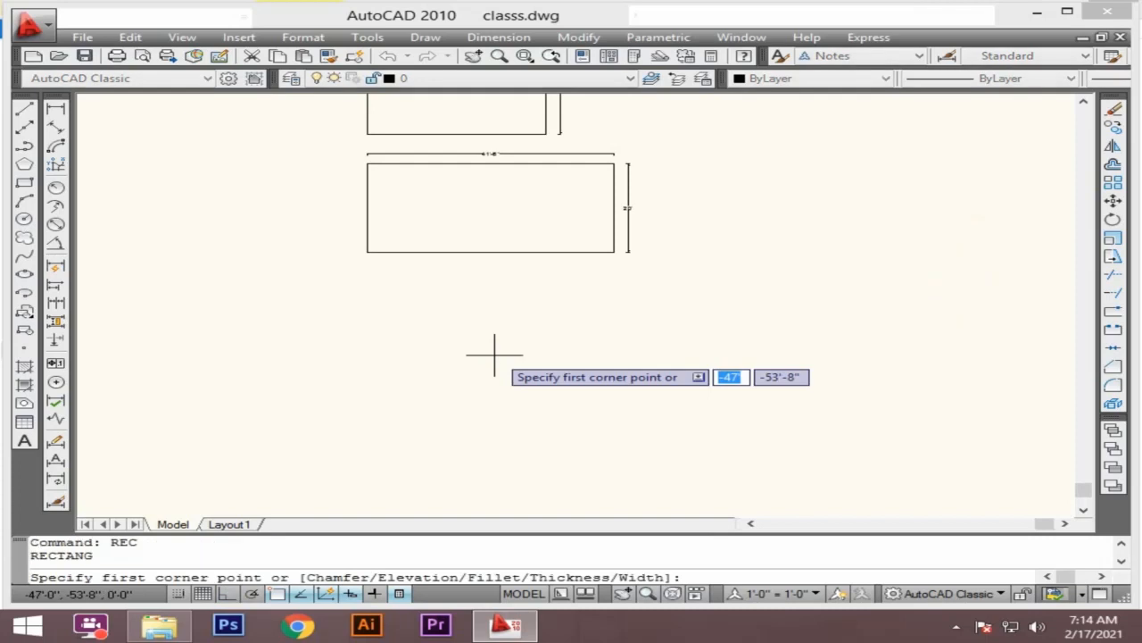
click(418, 296)
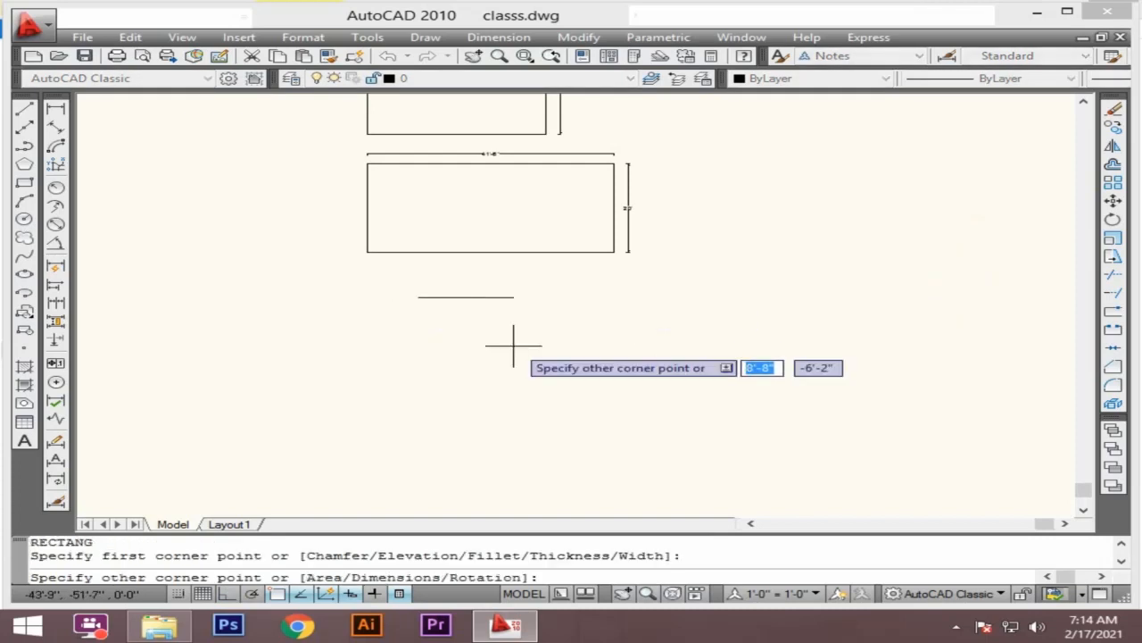
click(665, 409)
scroll(684, 406, down, 2)
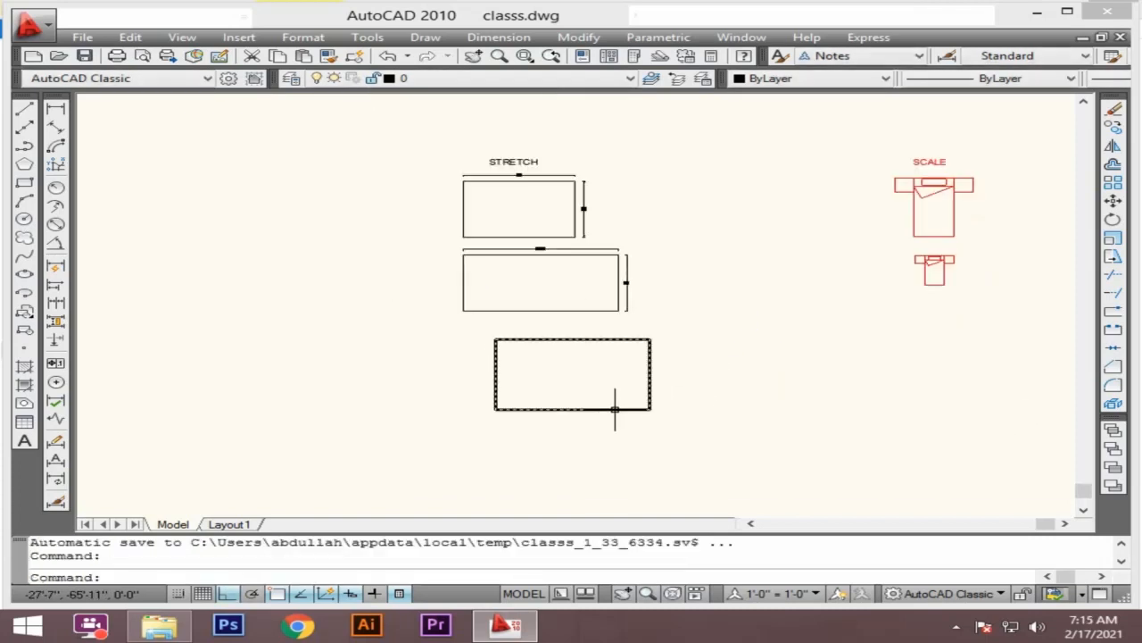
Step: Stretch the new rectangle's right end horizontally outward by about 14', using the midpoint of its right edge as base point
scroll(666, 342, up, 3)
scroll(446, 336, down, 2)
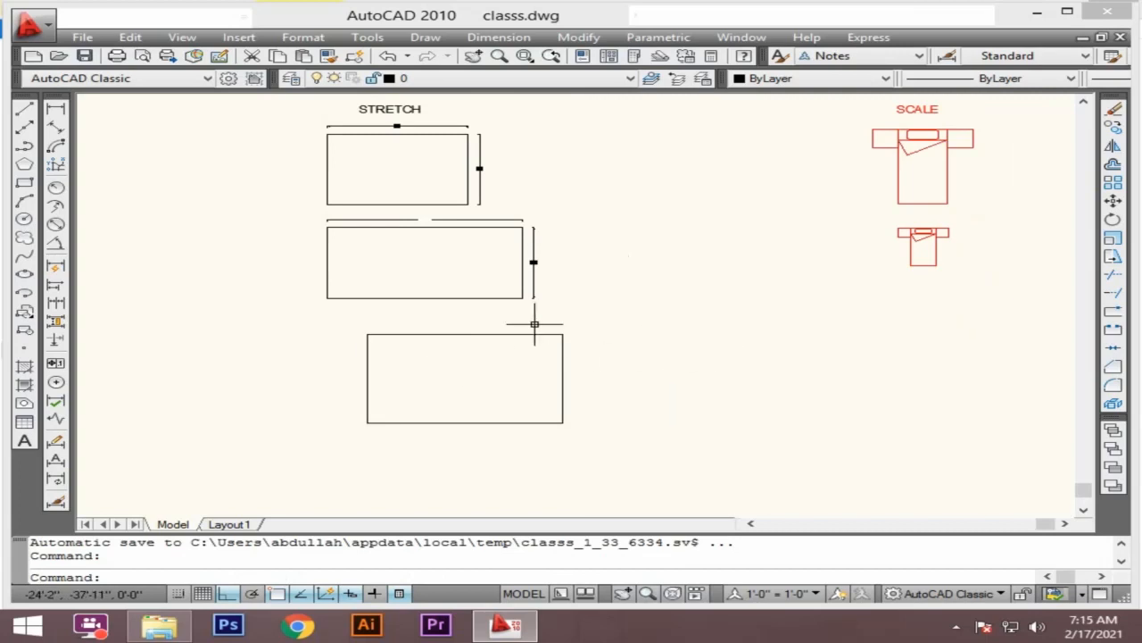
scroll(498, 275, down, 1)
scroll(493, 373, up, 1)
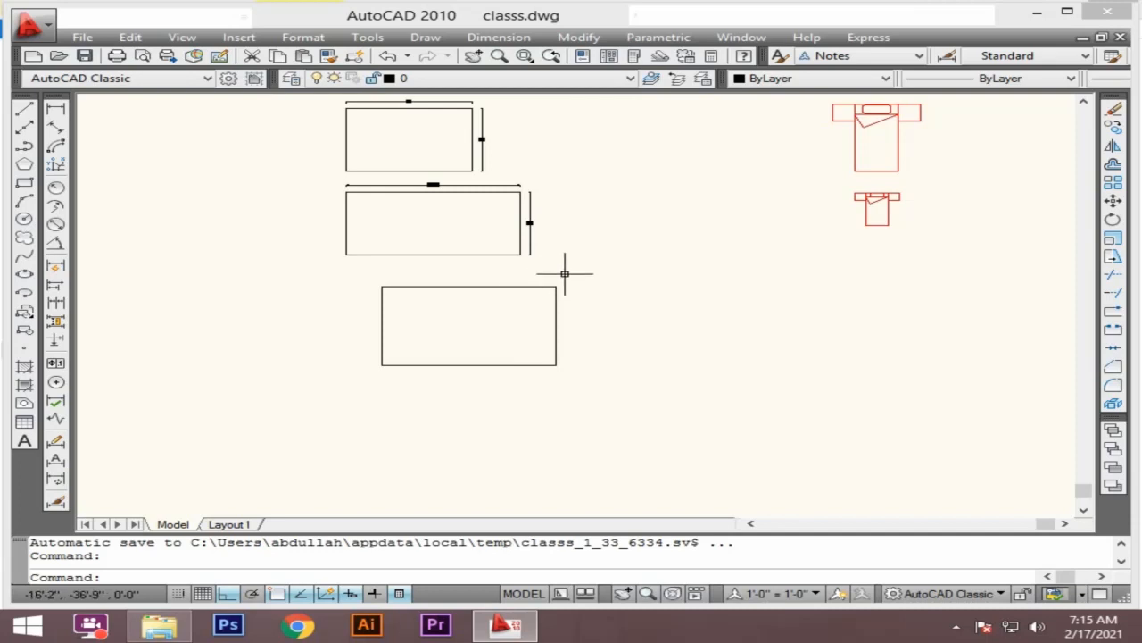
text(s)
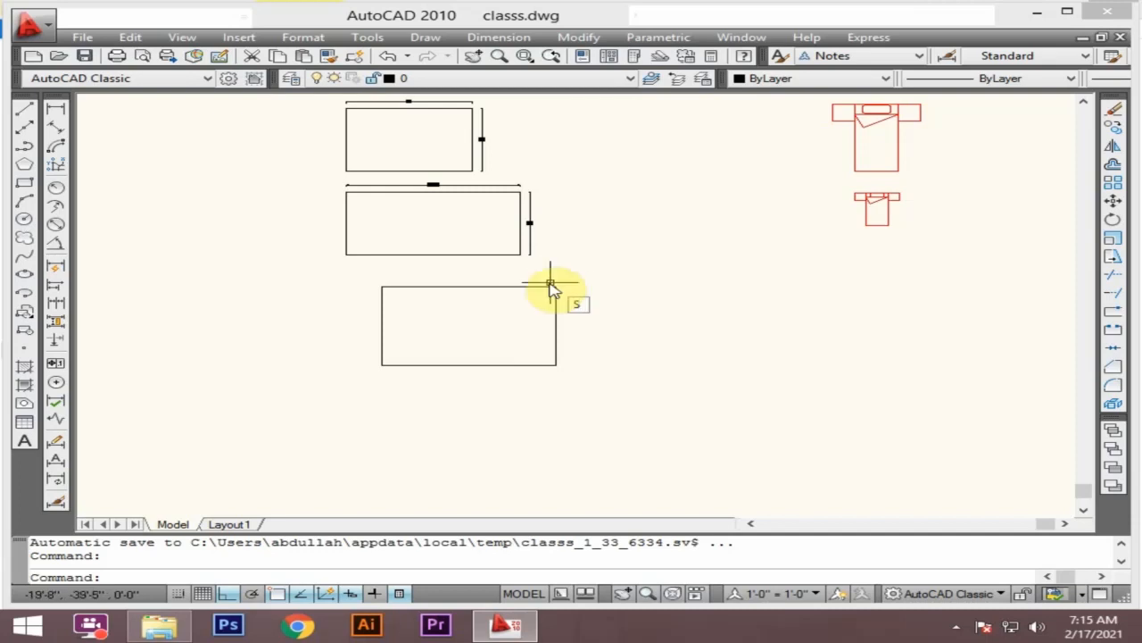
key(Return)
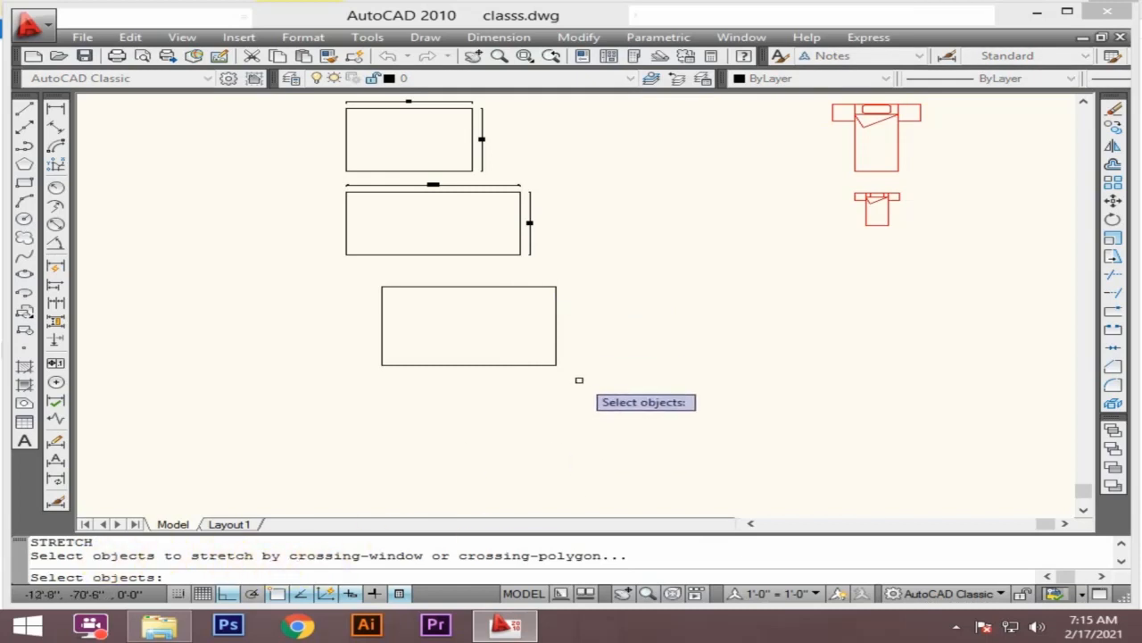
click(582, 275)
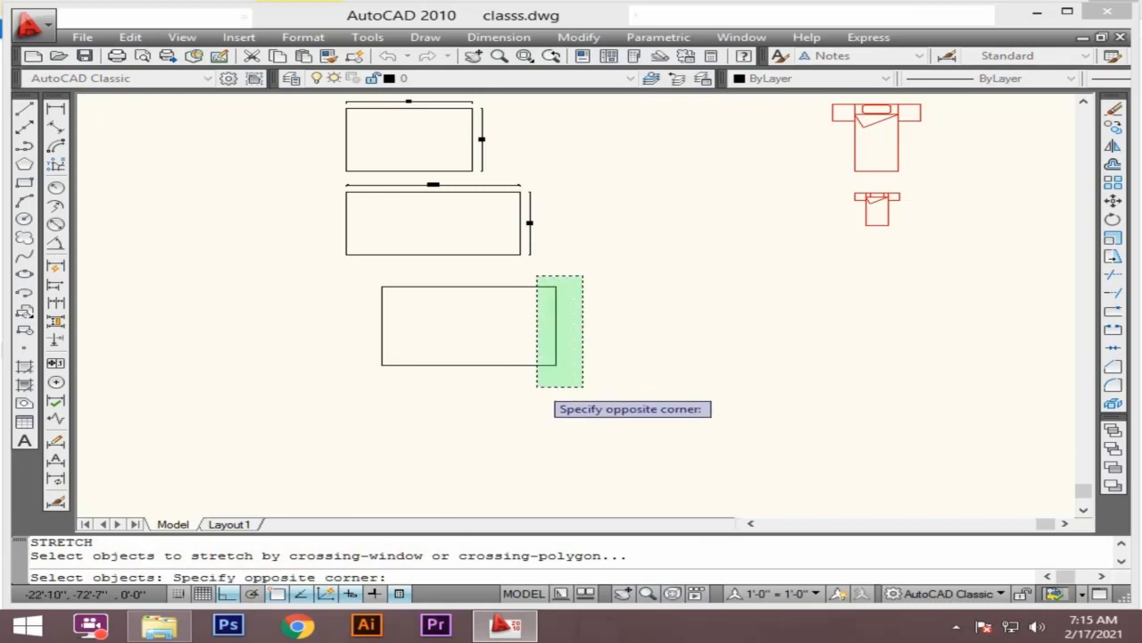
click(536, 387)
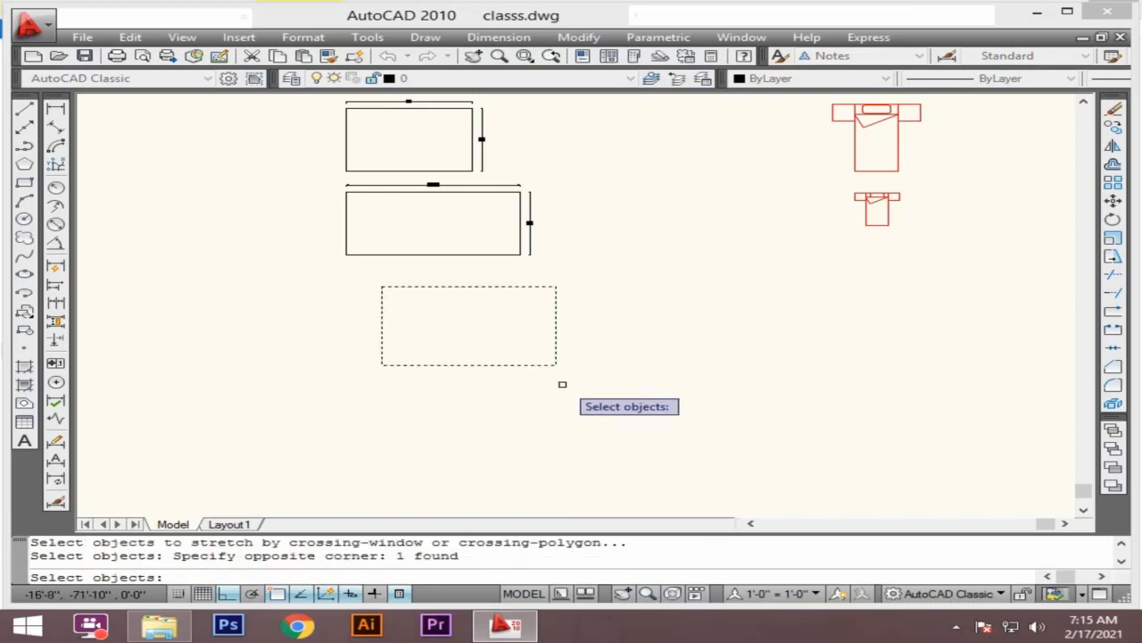
key(Return)
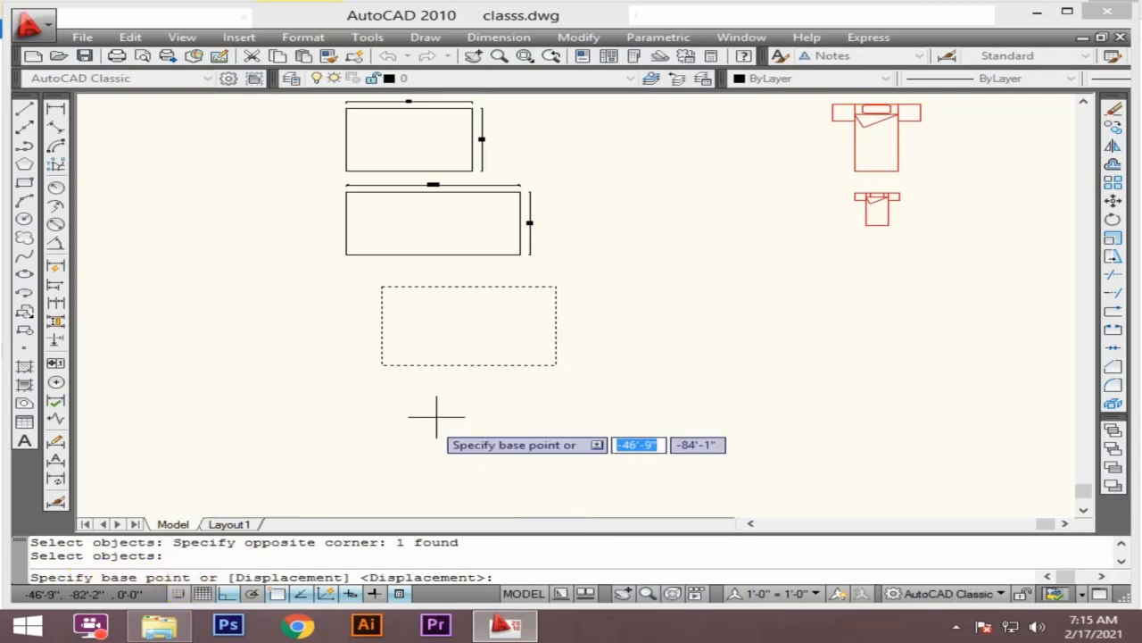
click(557, 326)
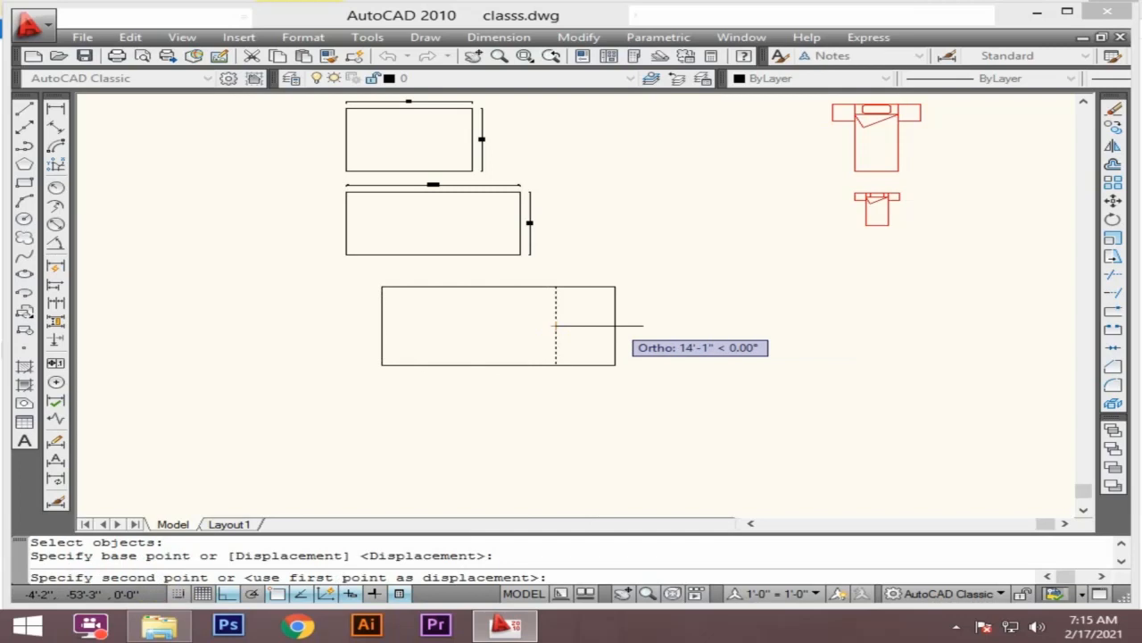
key(Escape)
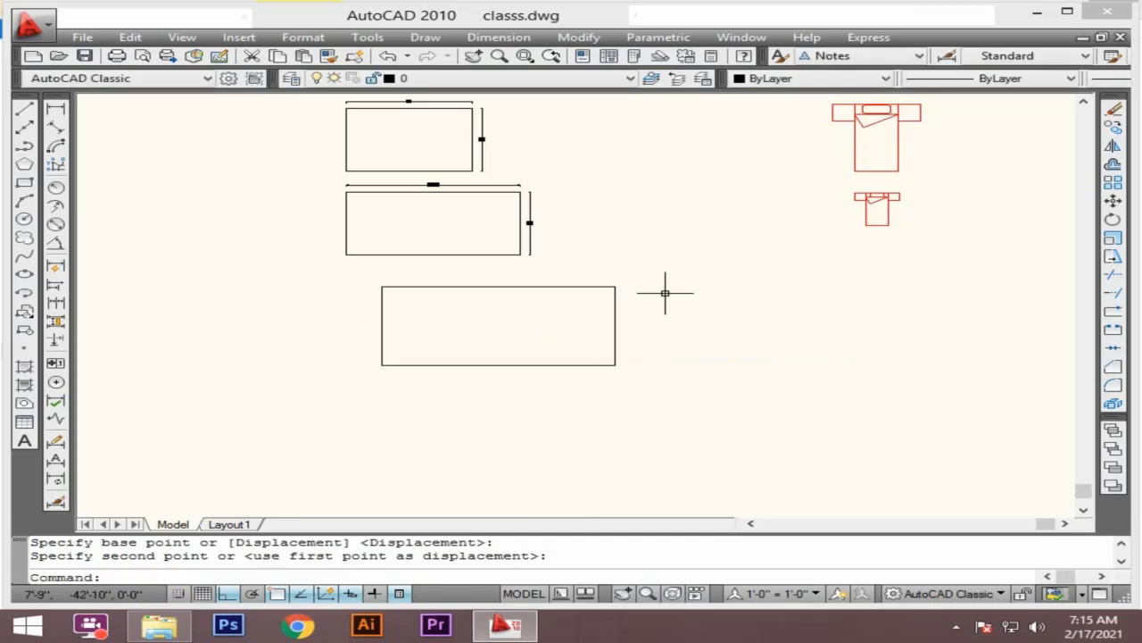
Step: Try to stretch the rectangle to the right with only its upper-right corner in the crossing selection
text(s)
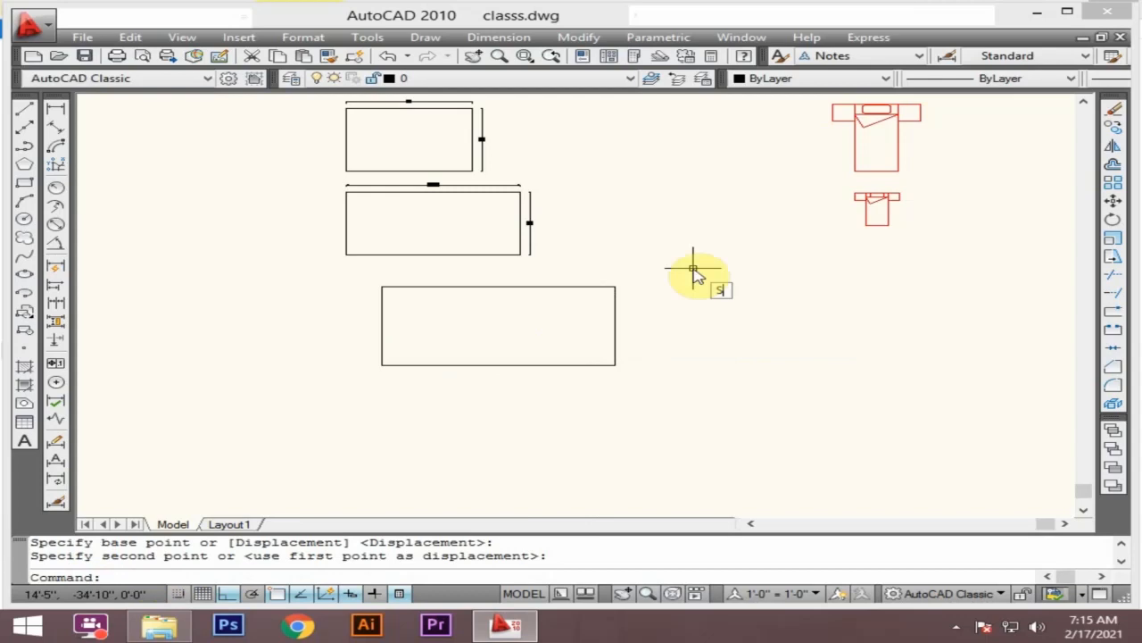
key(Return)
click(658, 289)
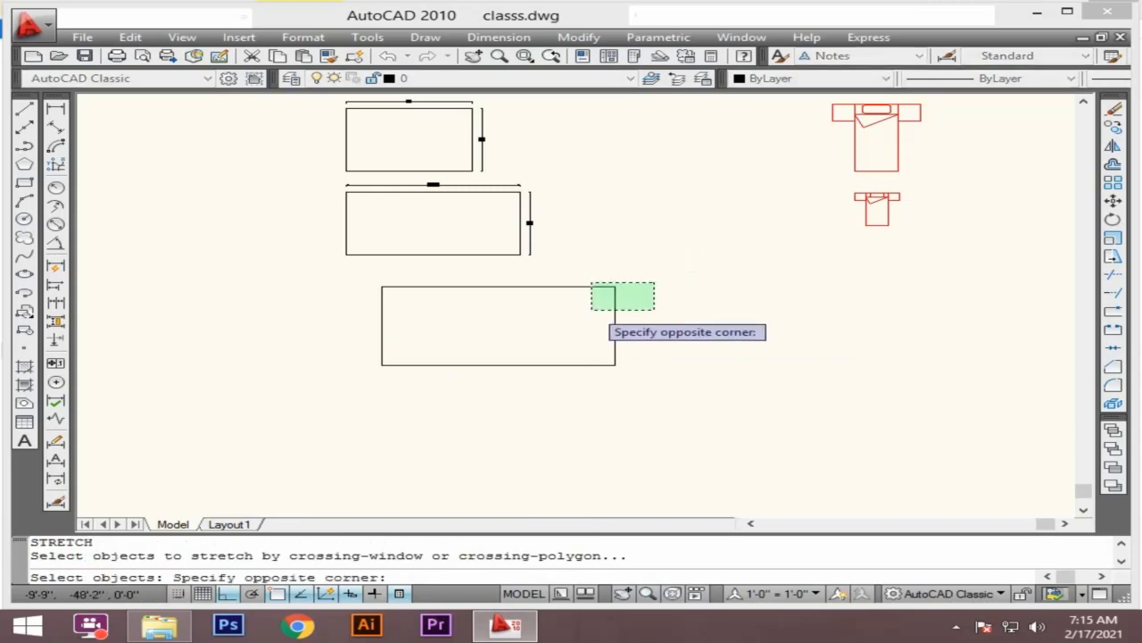
click(591, 314)
key(Return)
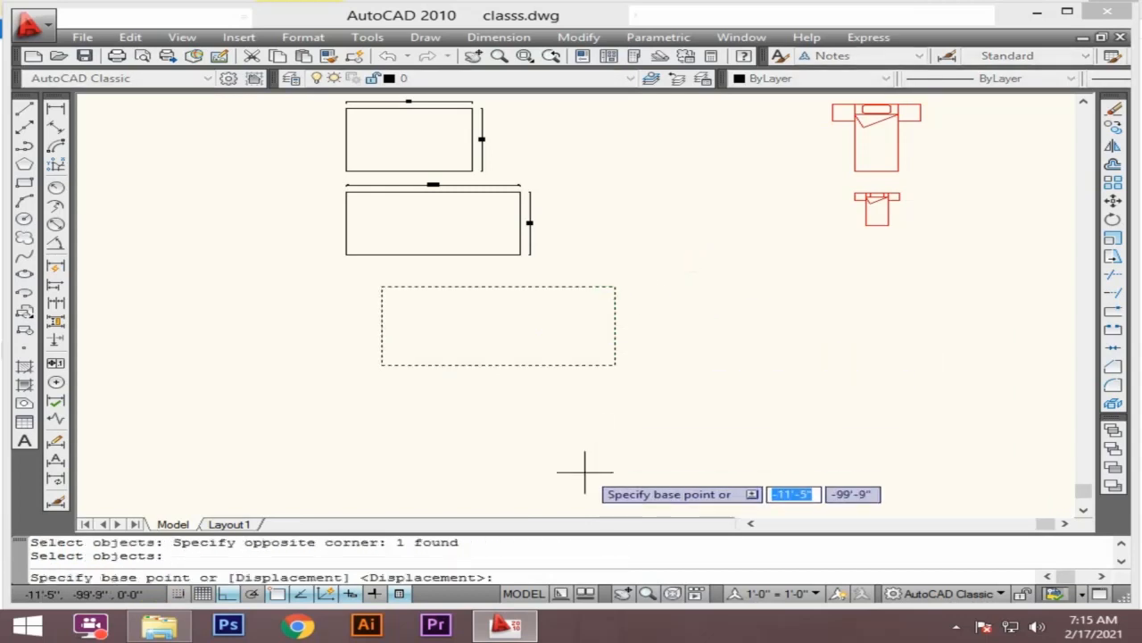
click(615, 326)
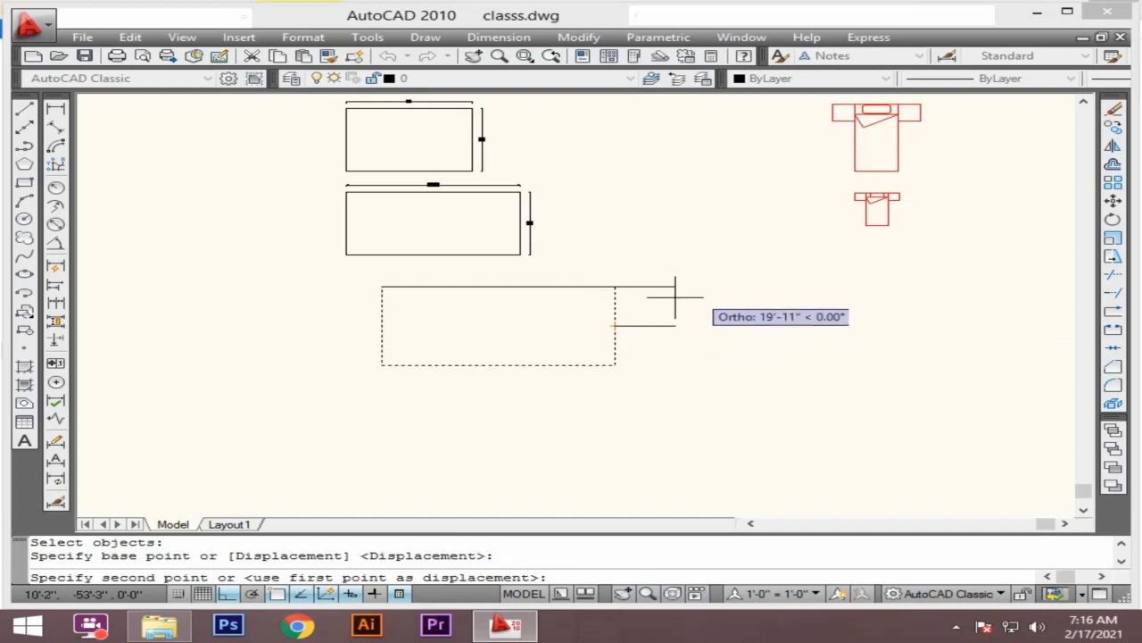
key(Escape)
Step: Stretch the rectangle's entire right end outward by 2' from the midpoint of its right edge
click(702, 260)
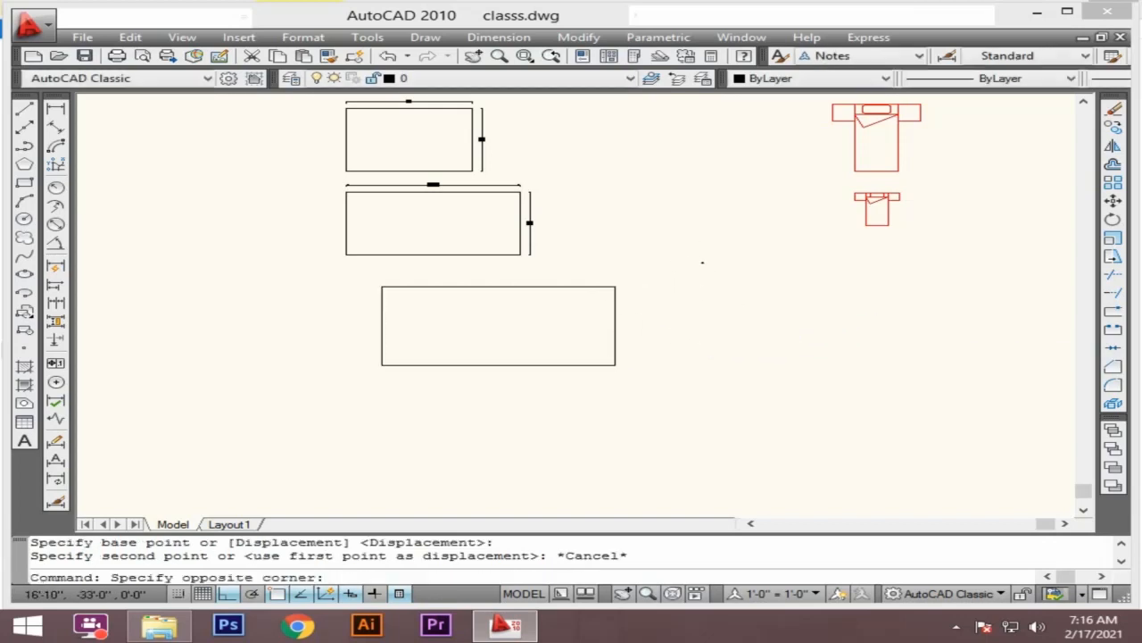
click(592, 383)
text(s)
key(Return)
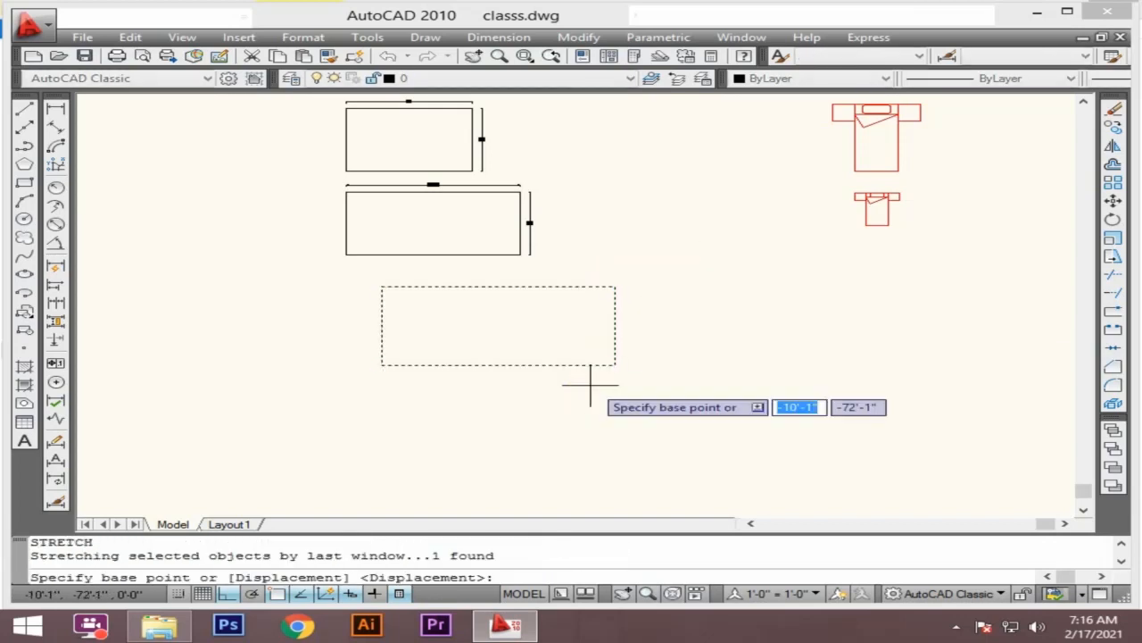
click(615, 327)
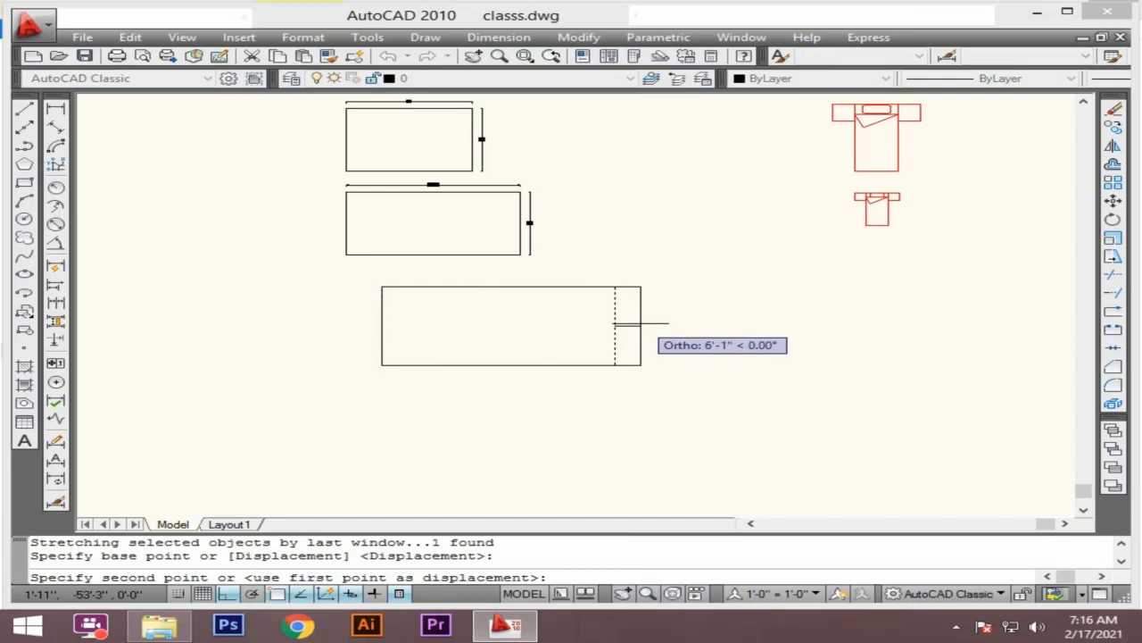
text(2)
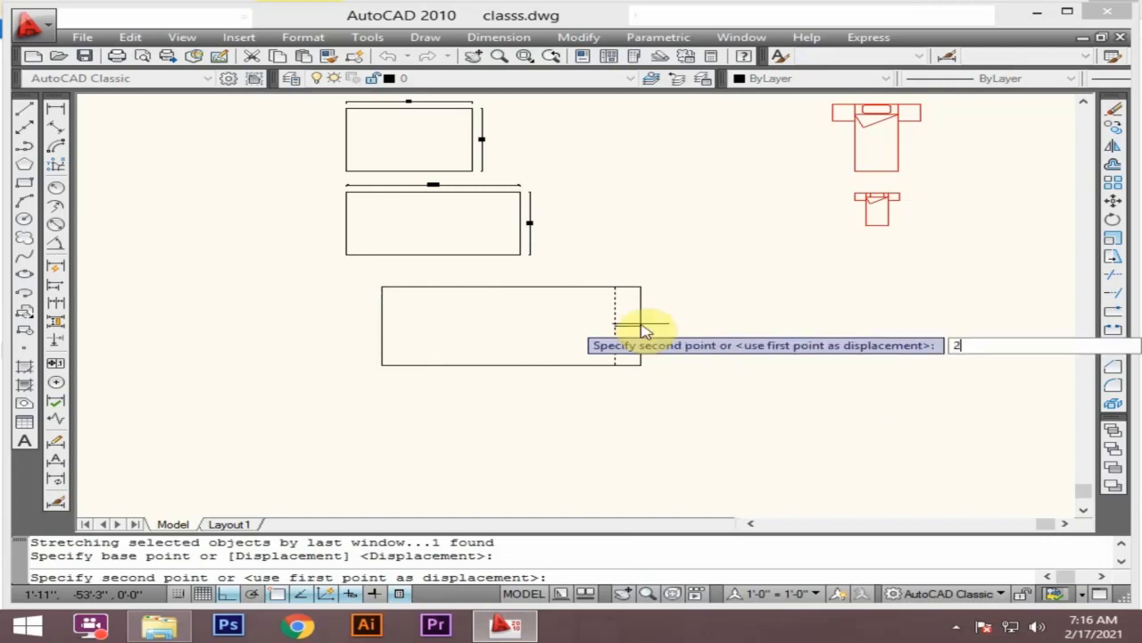
text(')
key(Return)
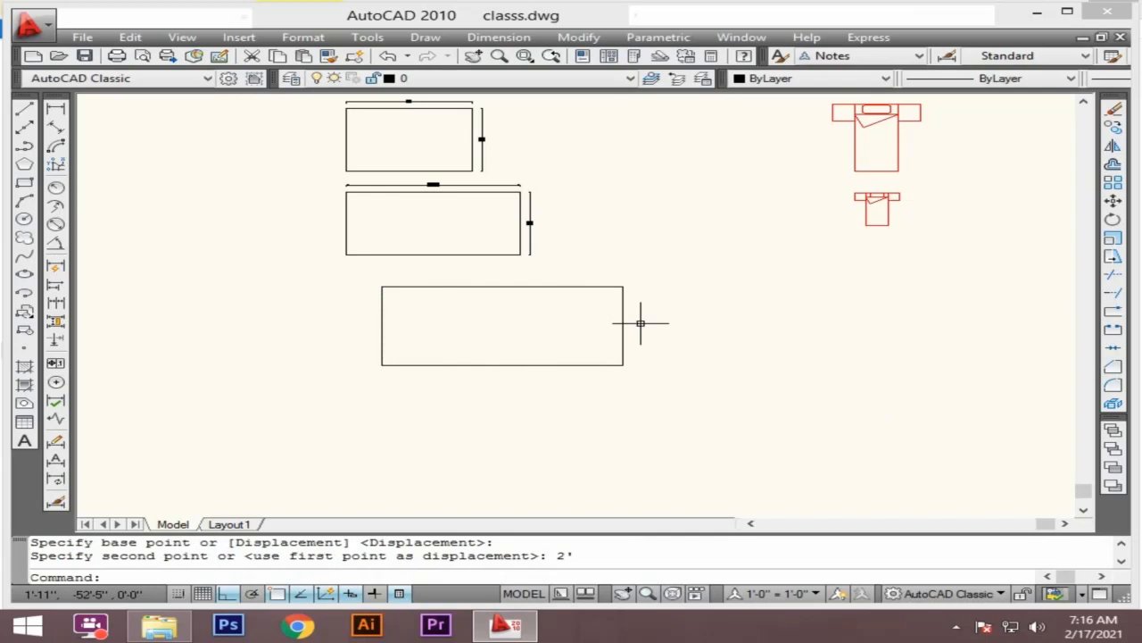
Step: Erase the freehand practice rectangle below the STRETCH examples
click(681, 259)
click(336, 390)
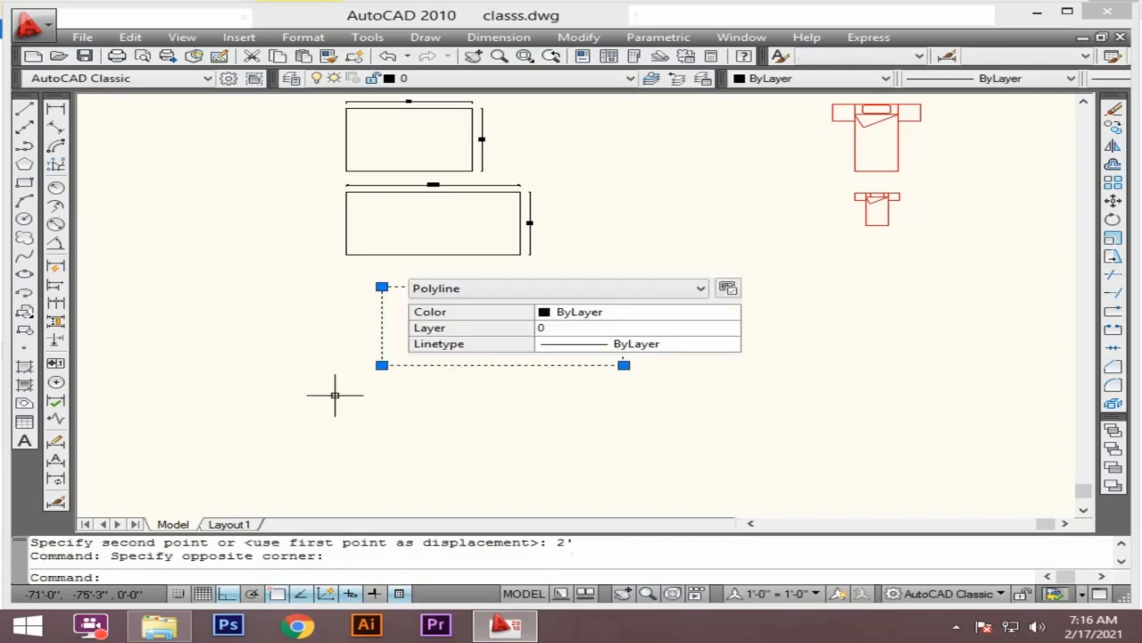
key(Delete)
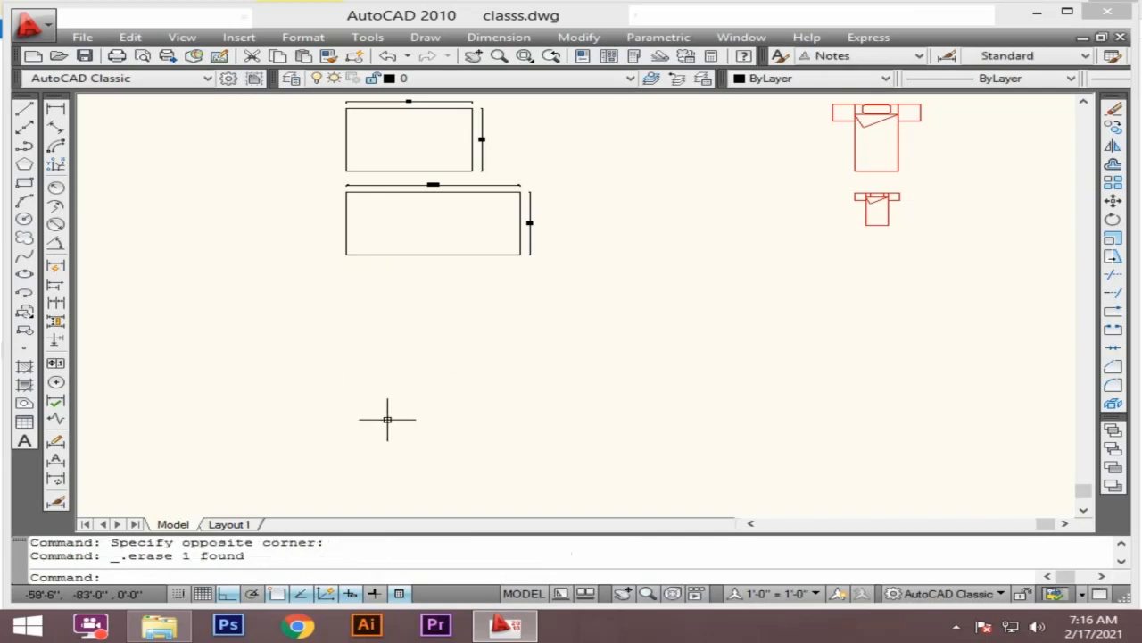
Step: Draw a rectangle with a length of 30' and a width of 20' below the two STRETCH example rectangles
text(REC)
key(Return)
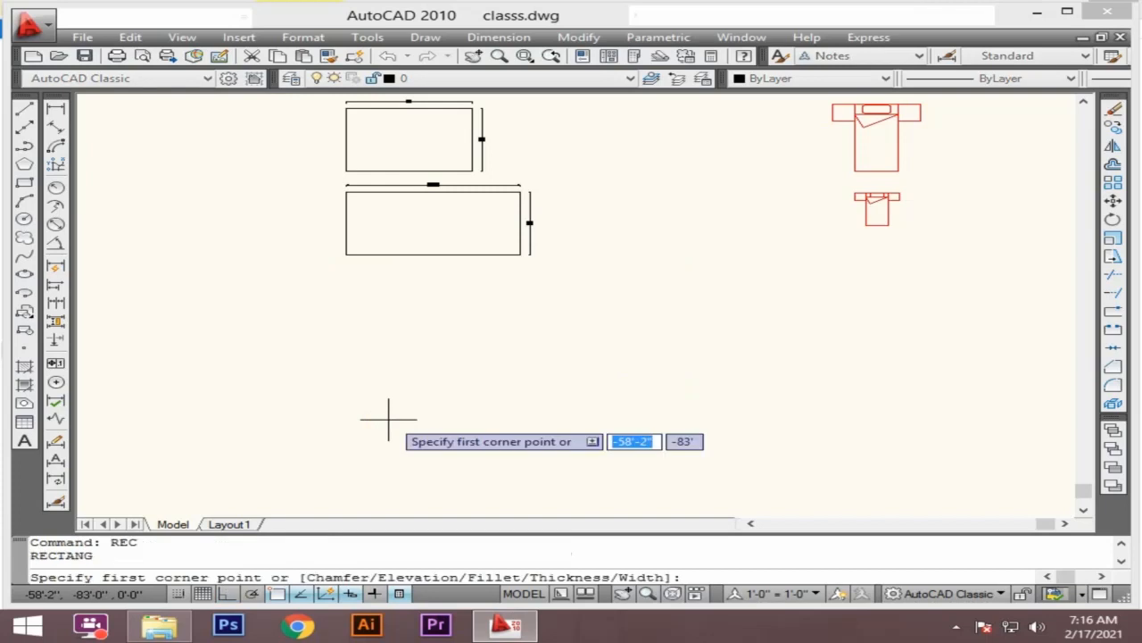
click(360, 307)
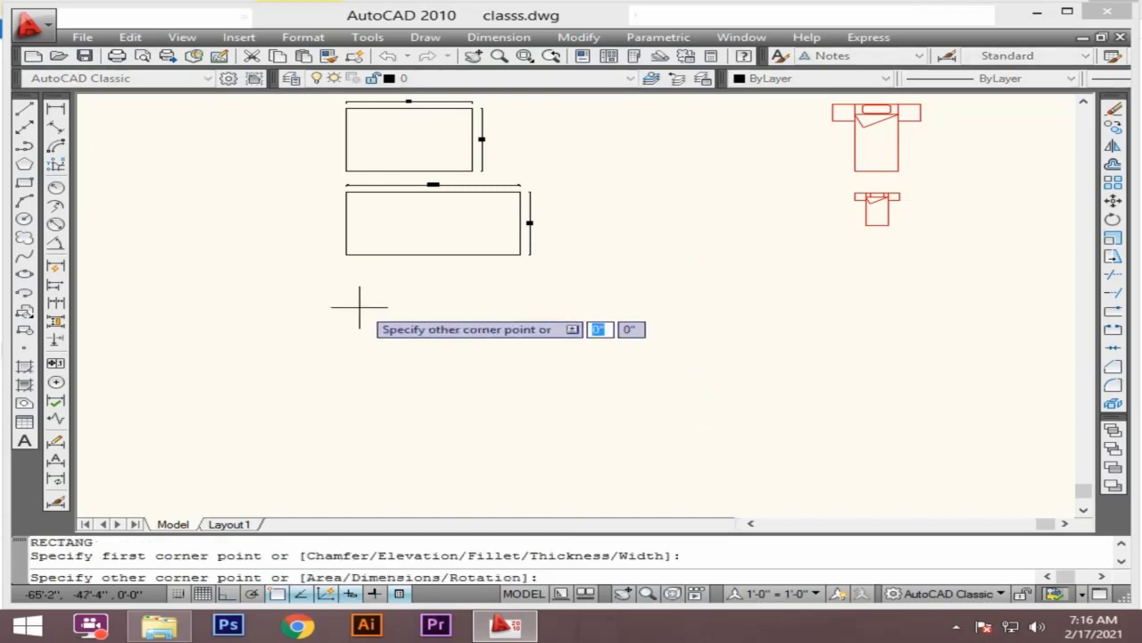
text(d)
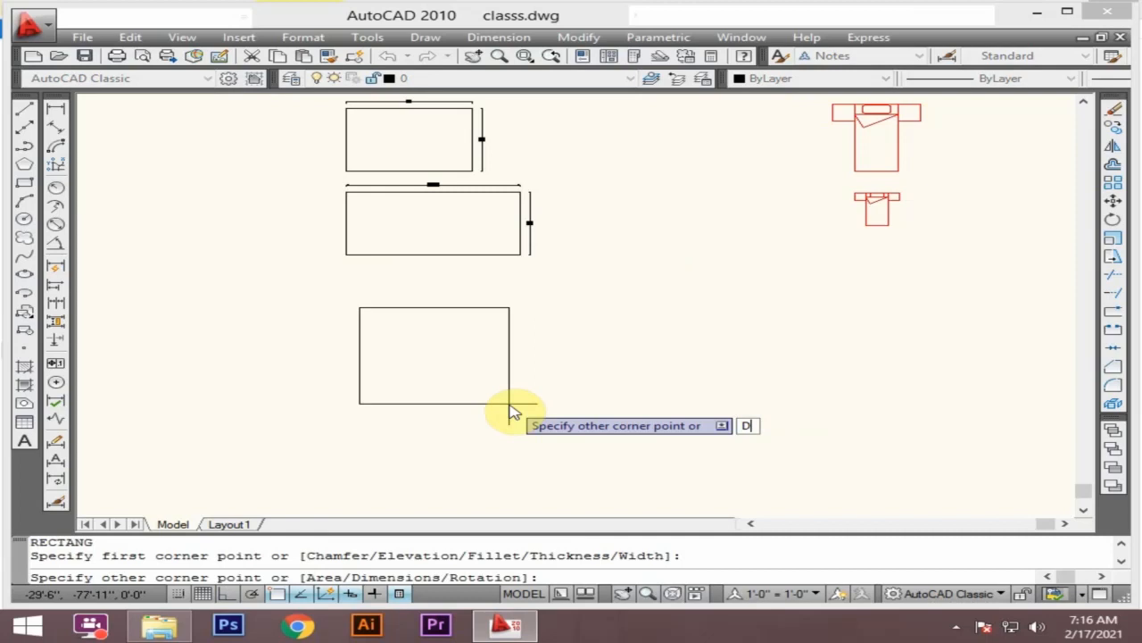
key(Return)
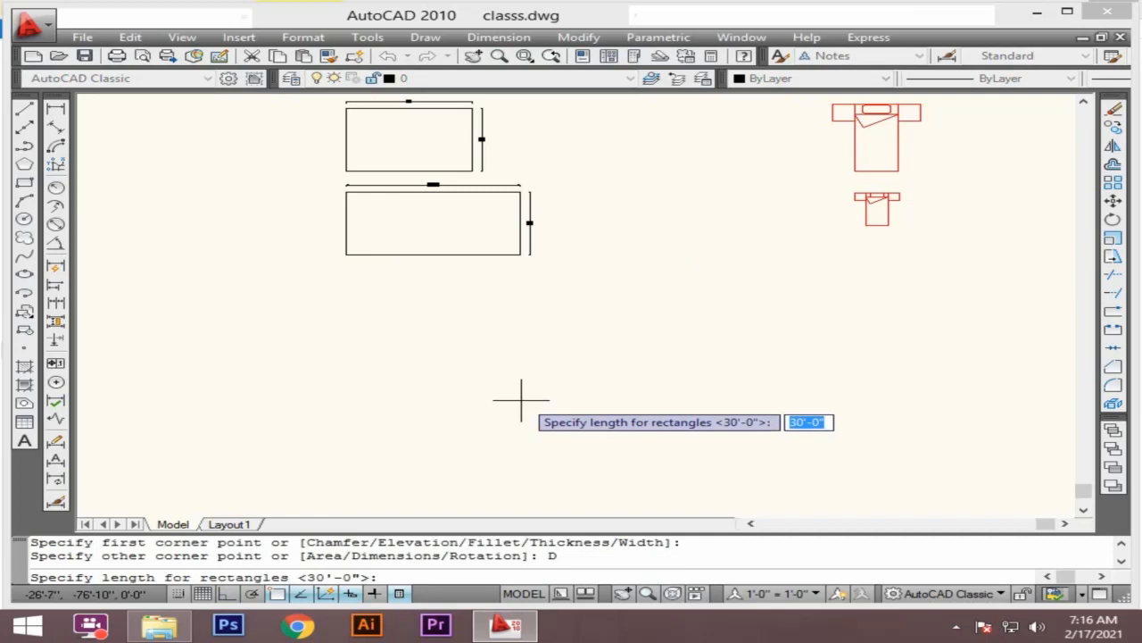
key(Return)
key(Return)
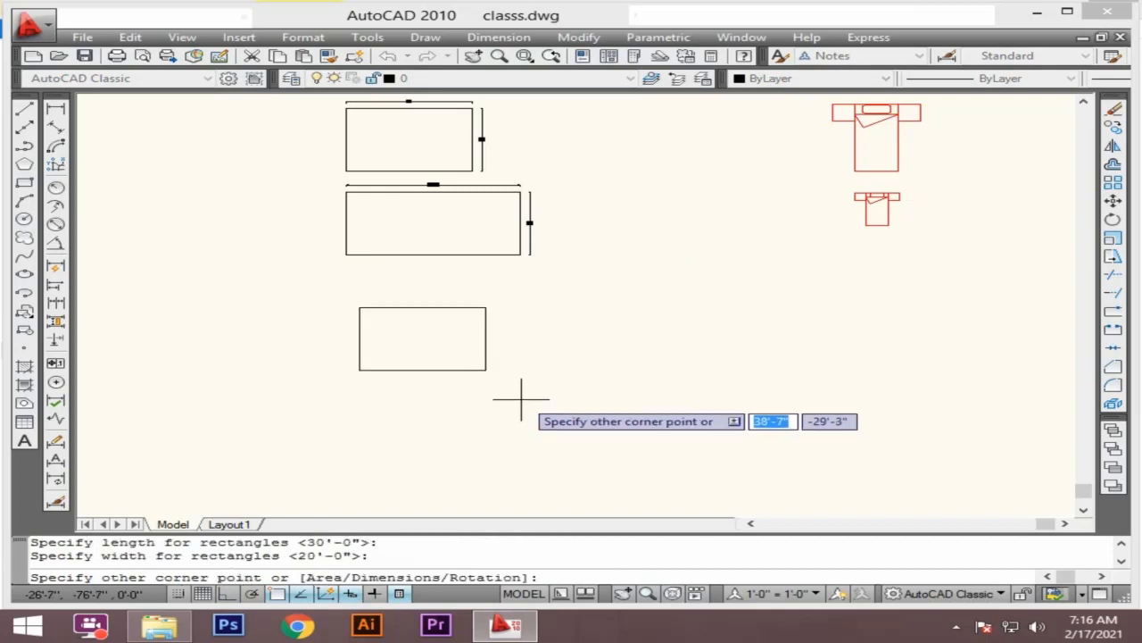
click(521, 399)
Step: Add a Quick Dimension for the length of the new rectangle, placed above its top edge
scroll(479, 331, up, 3)
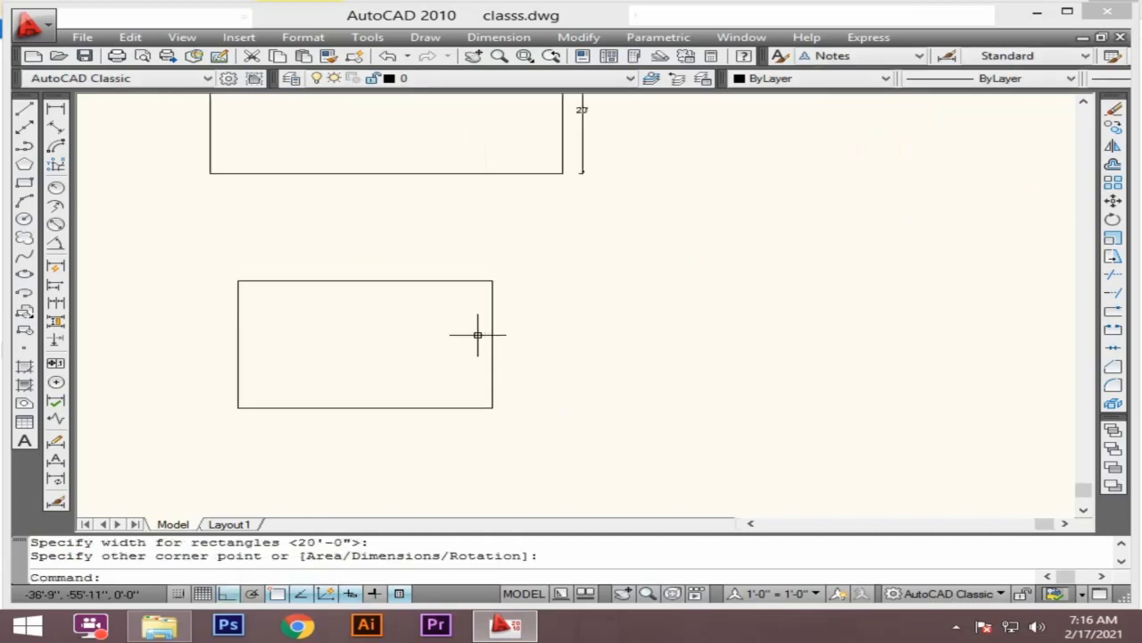
click(54, 268)
click(365, 278)
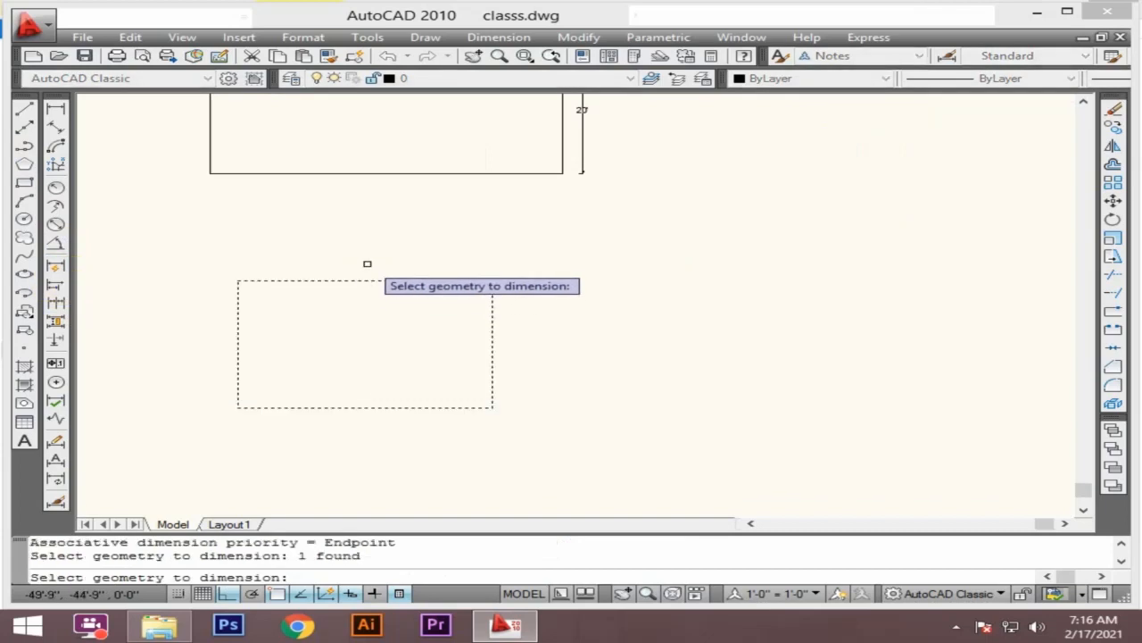
key(Return)
click(367, 245)
Step: Add a Quick Dimension for the width of the new rectangle, placed outside its right edge
key(Return)
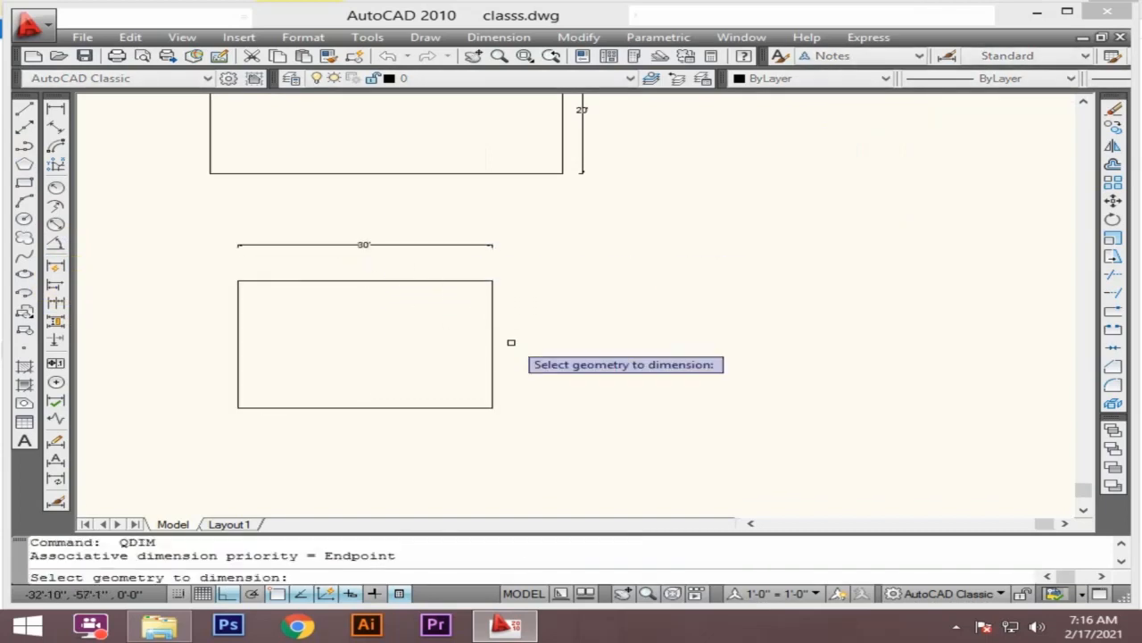
click(493, 340)
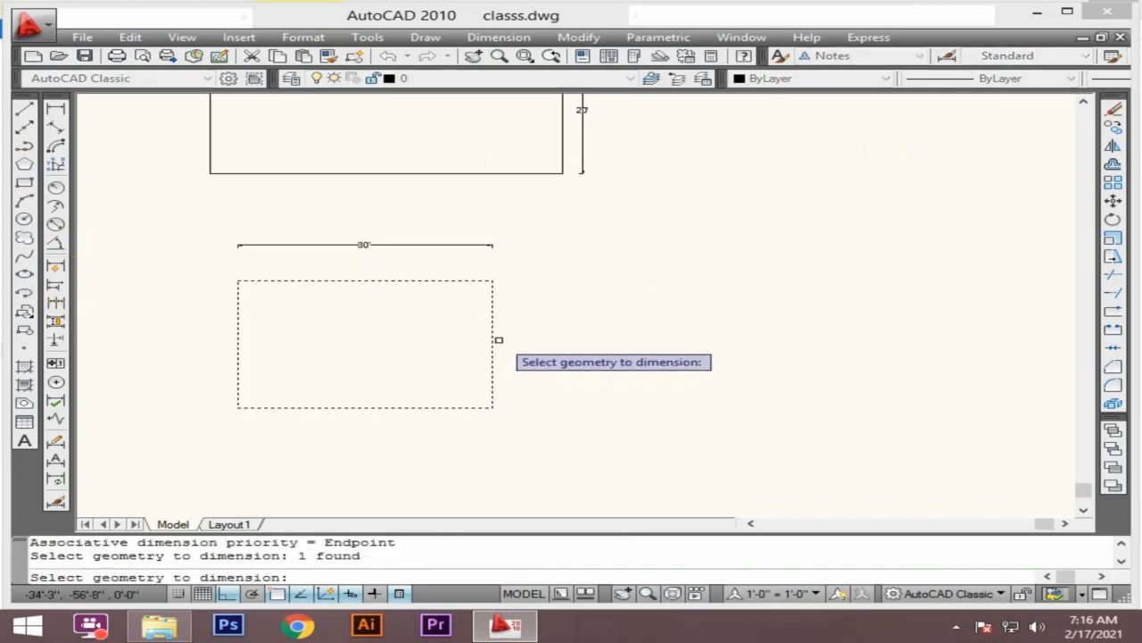
key(Return)
click(529, 339)
scroll(561, 330, down, 2)
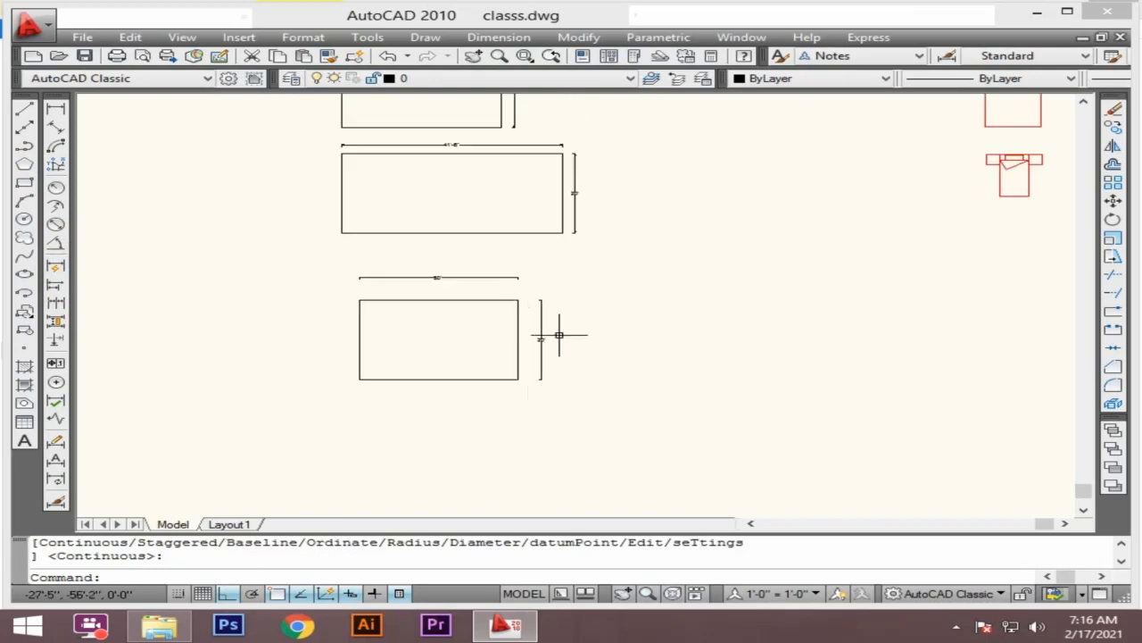
Step: Stretch the right end of the 30' by 20' rectangle, with its dimensions, outward by 20' from the midpoint of its right edge
scroll(496, 277, up, 1)
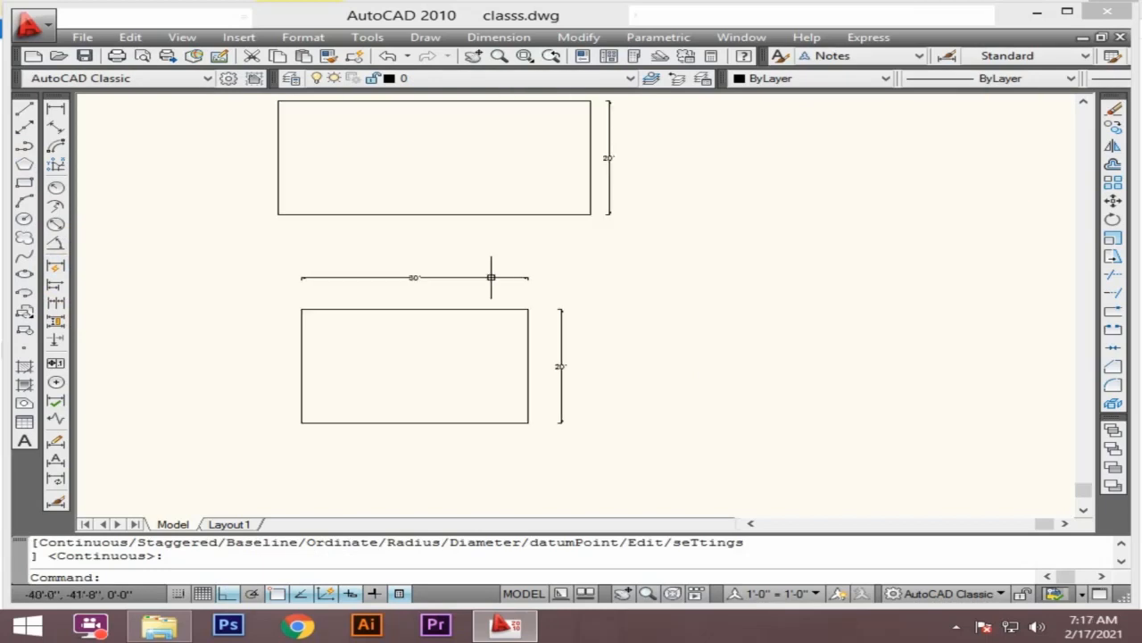
scroll(539, 366, up, 2)
scroll(522, 313, down, 2)
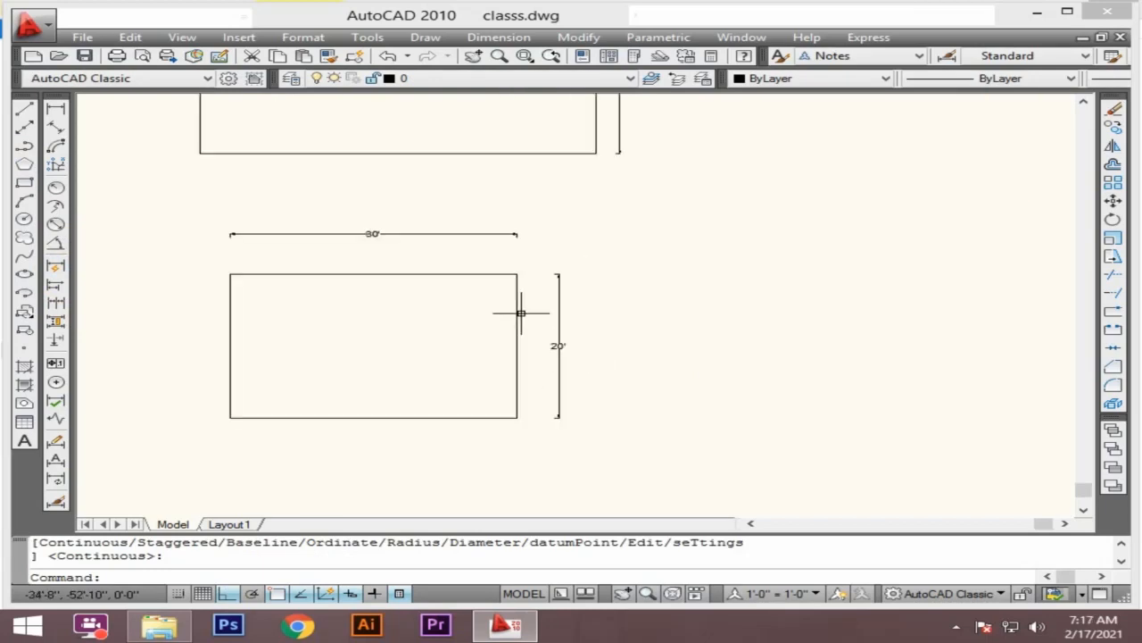
click(594, 238)
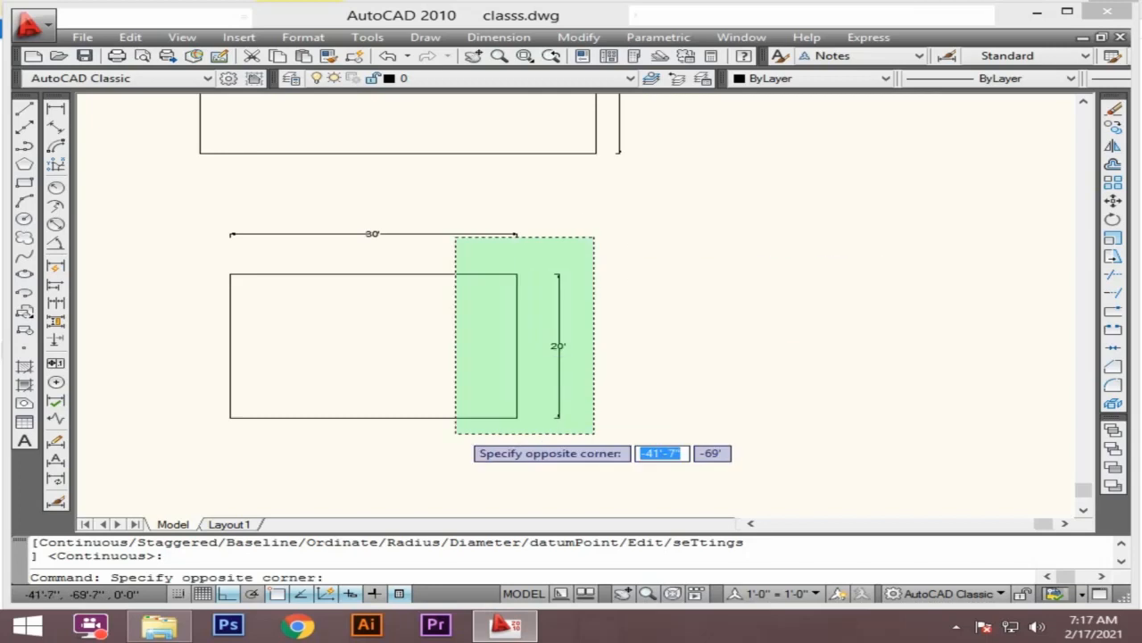
click(705, 259)
click(679, 219)
click(474, 461)
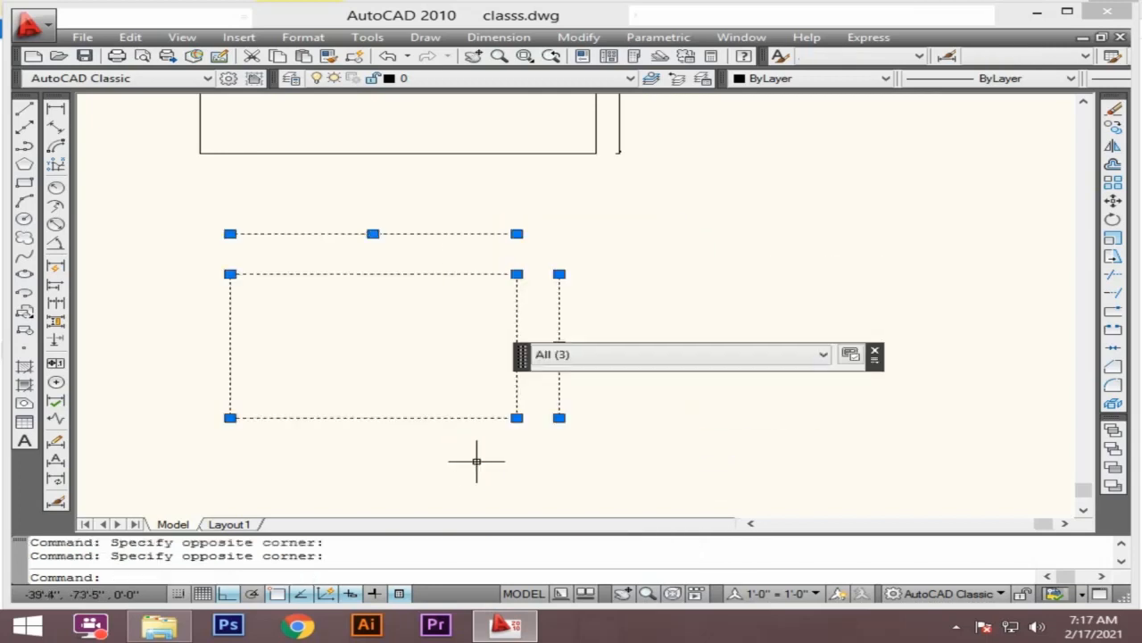
text(s)
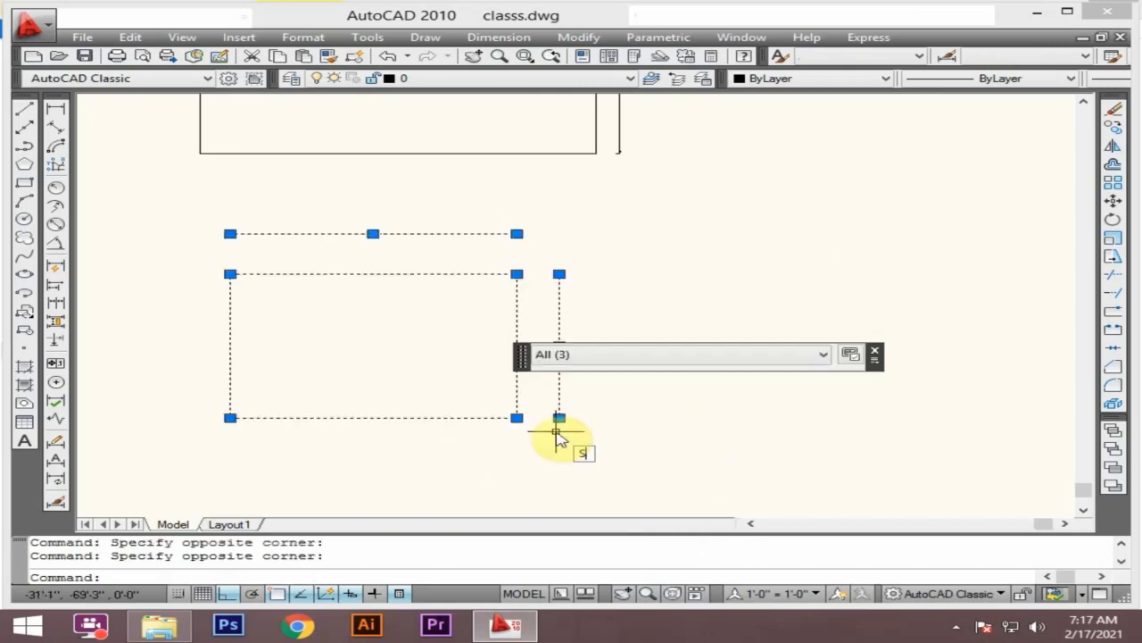
key(Return)
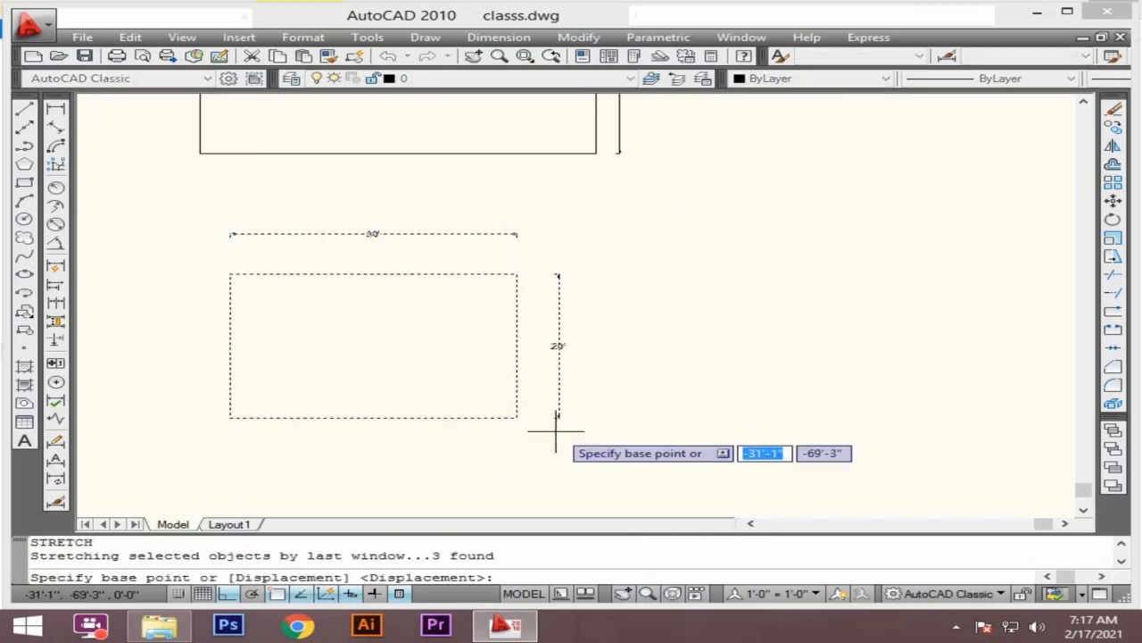
click(516, 345)
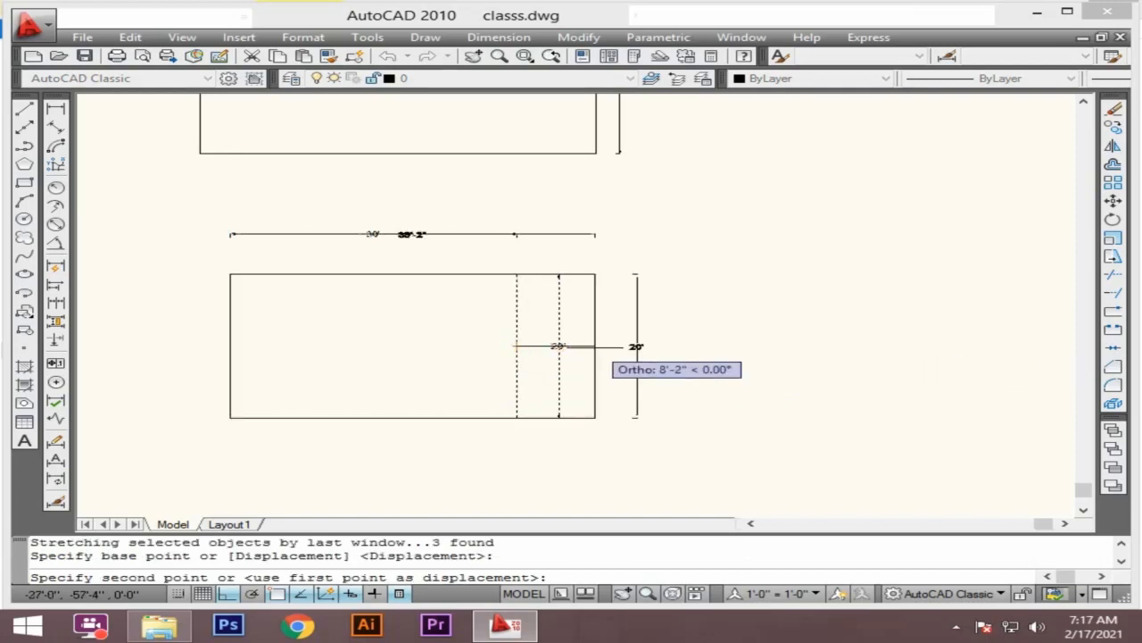
text(20')
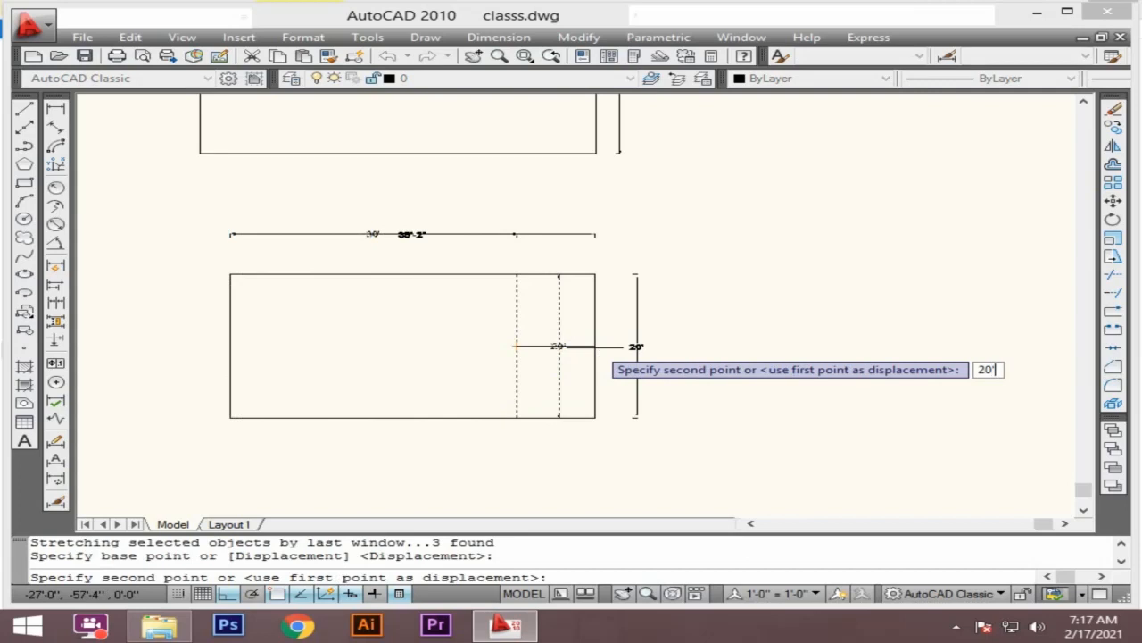
key(Return)
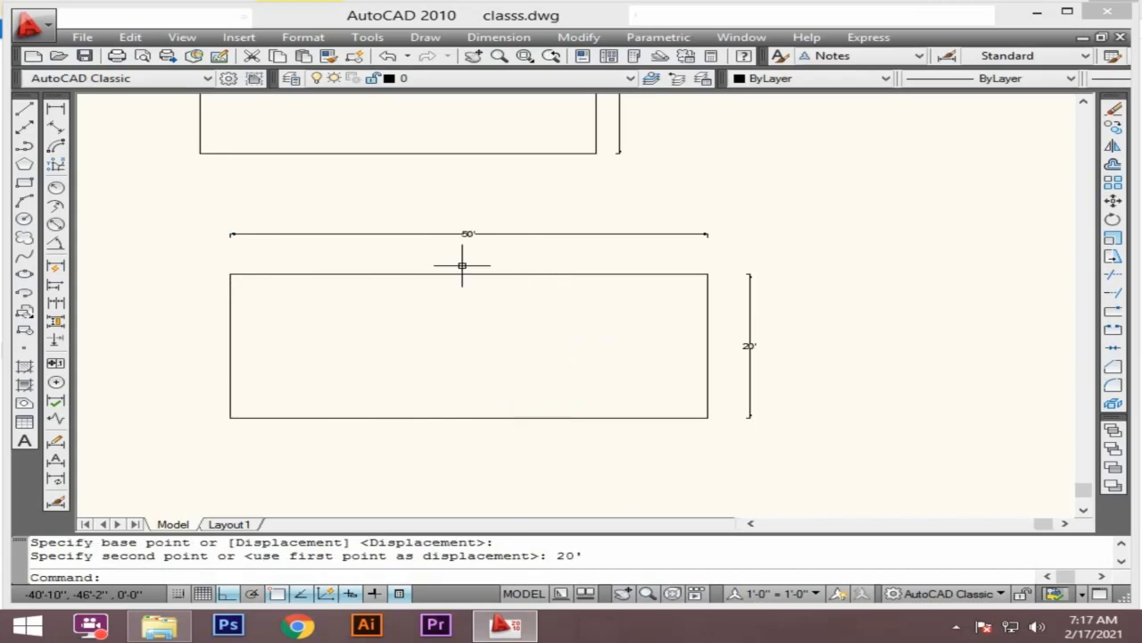
Step: Grip-stretch the upper-right corner of the bottom rectangle about 21' inward along its top edge and about 12' straight down
scroll(449, 232, up, 1)
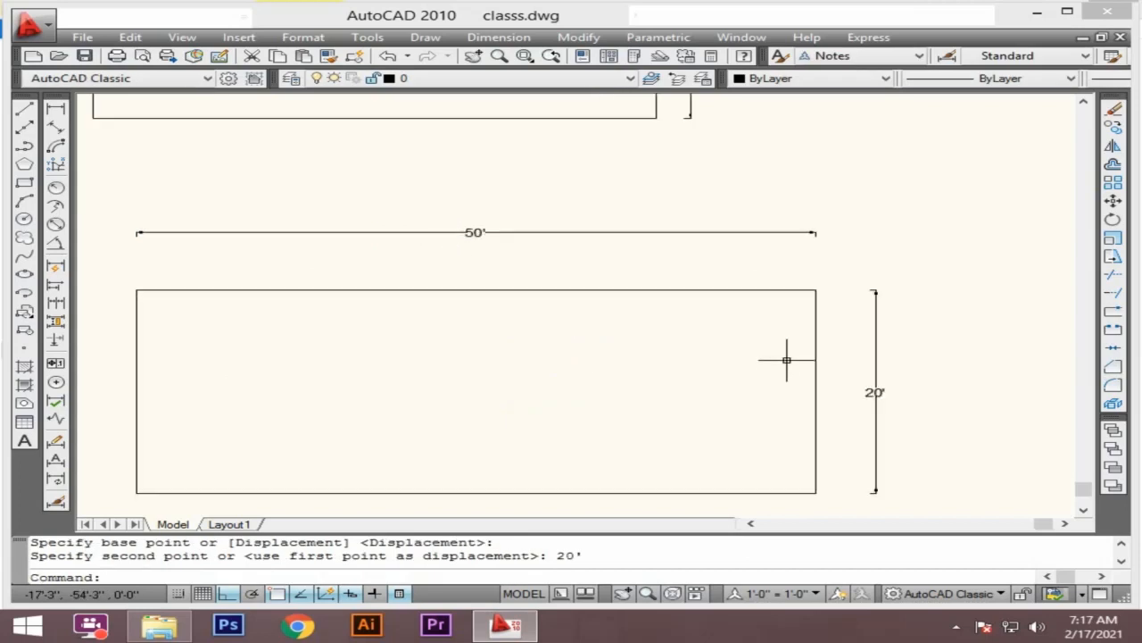
scroll(424, 234, down, 4)
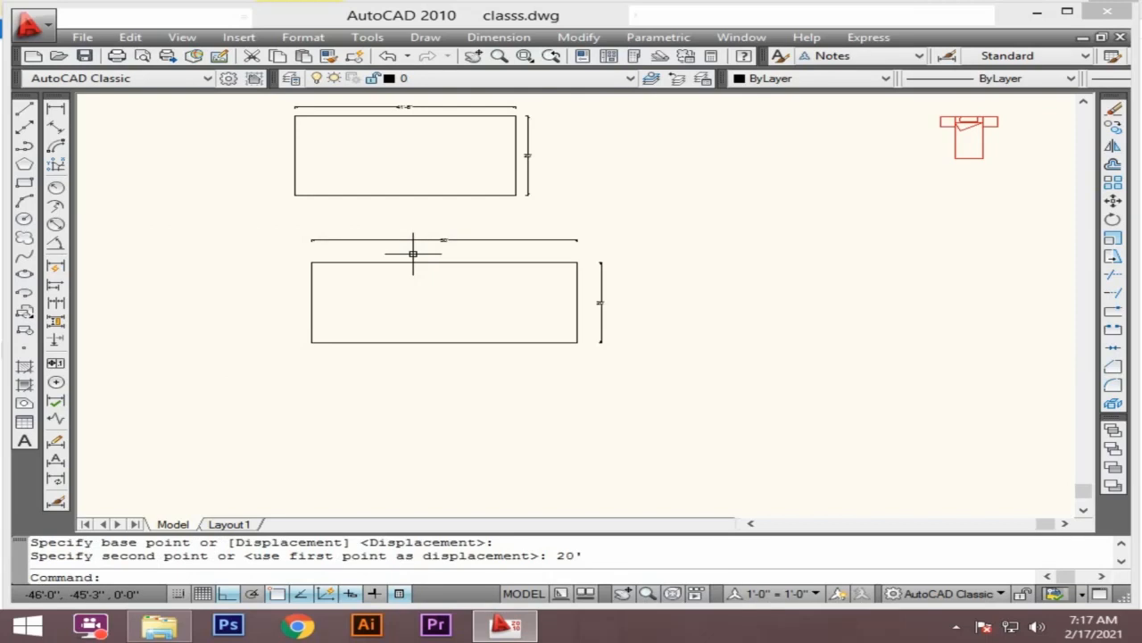
click(578, 266)
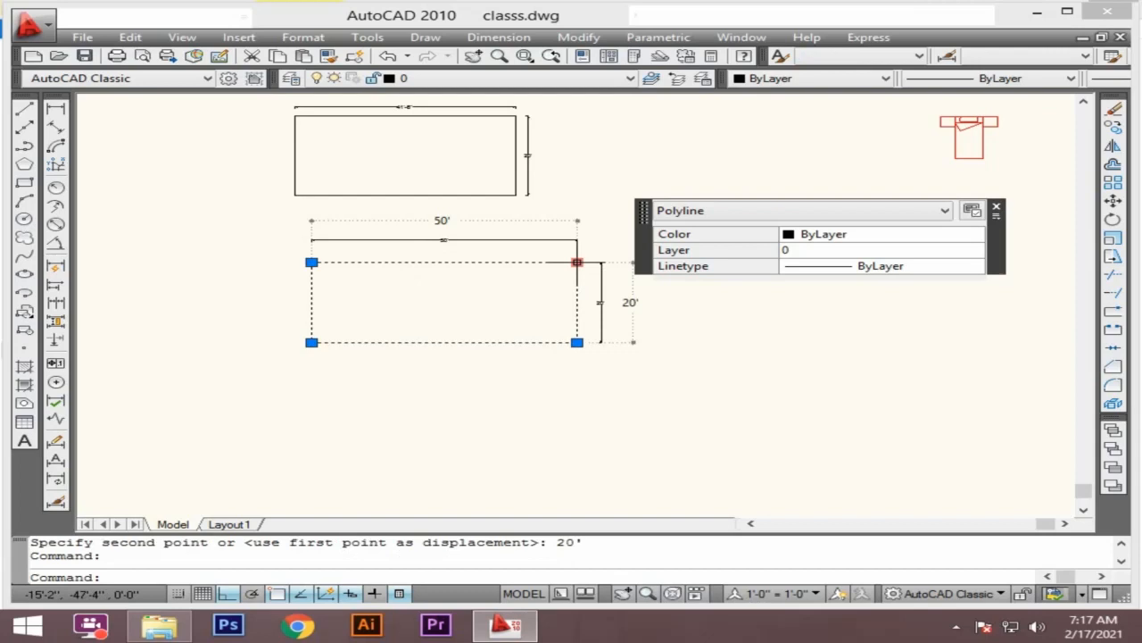
click(576, 262)
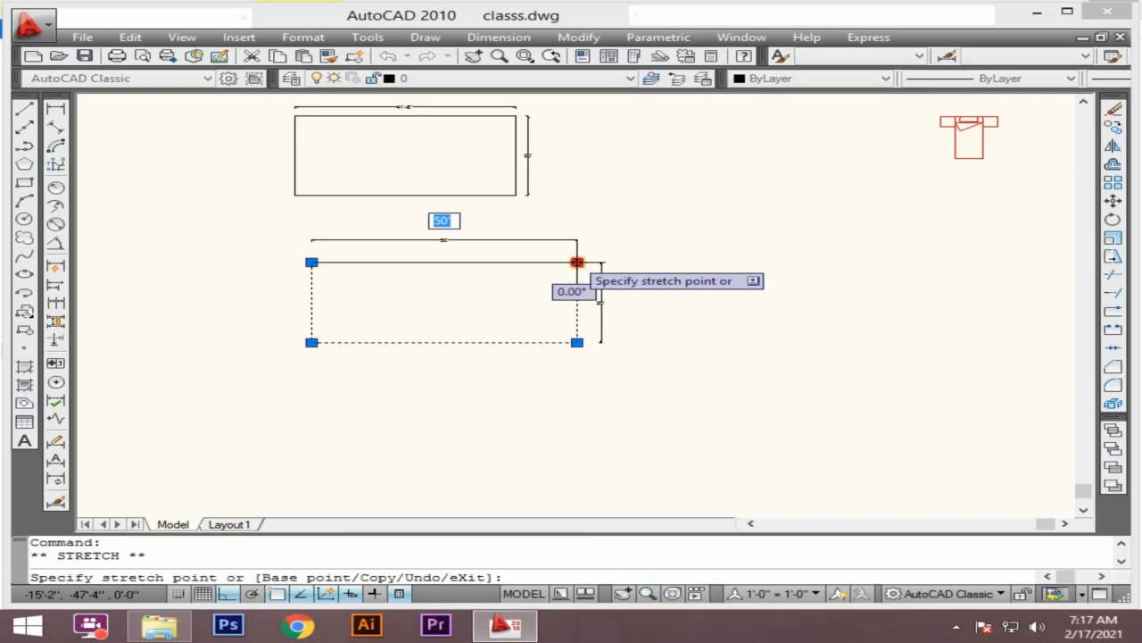
click(465, 306)
click(467, 261)
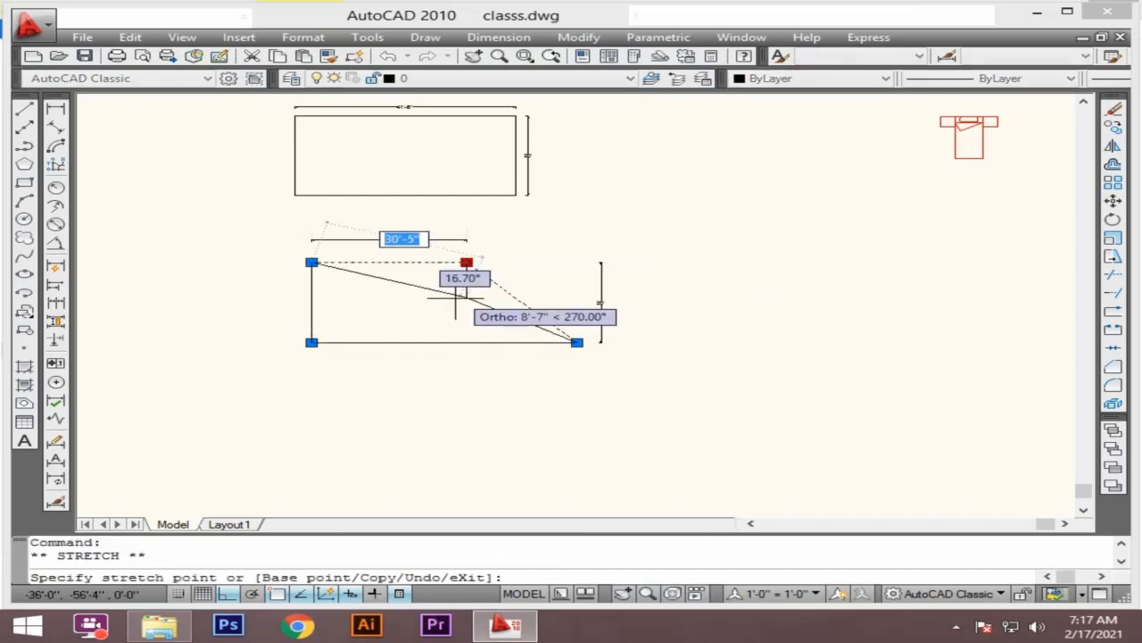
click(444, 308)
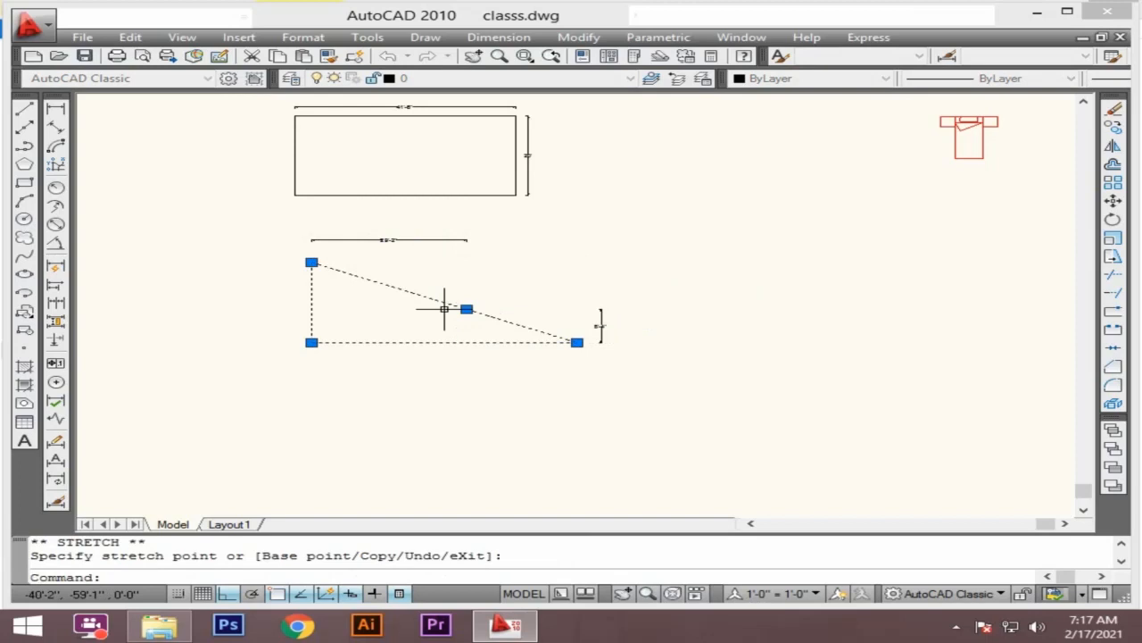
Step: Grip-stretch the displaced corner about 13' up and about 16' outward, forming an irregular quadrilateral
click(467, 309)
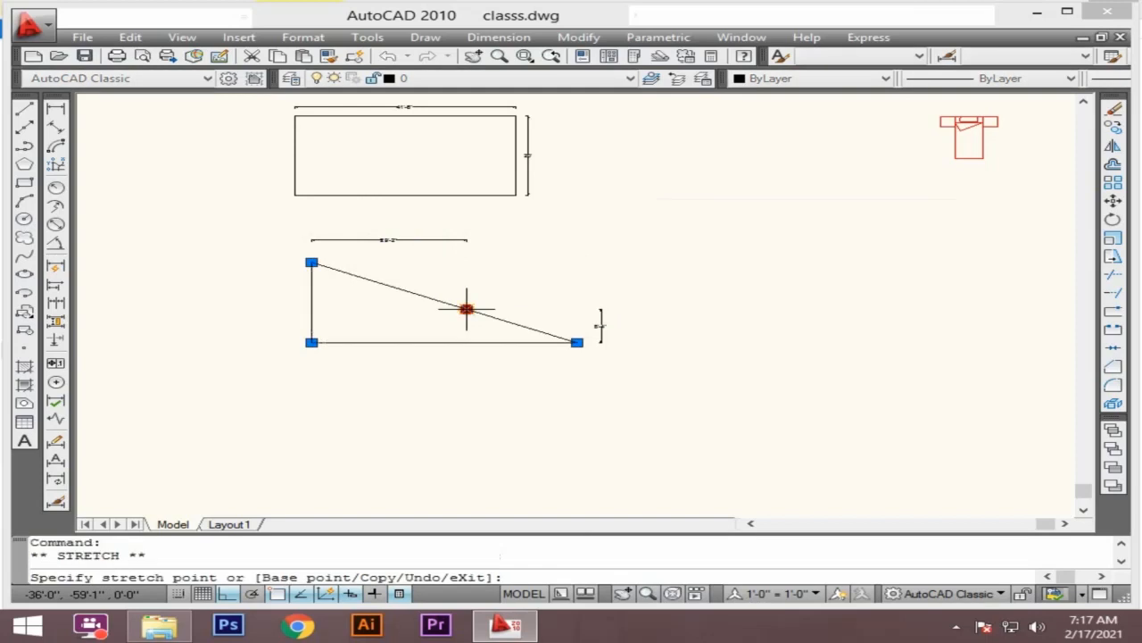
click(530, 249)
scroll(401, 251, down, 3)
scroll(402, 252, up, 4)
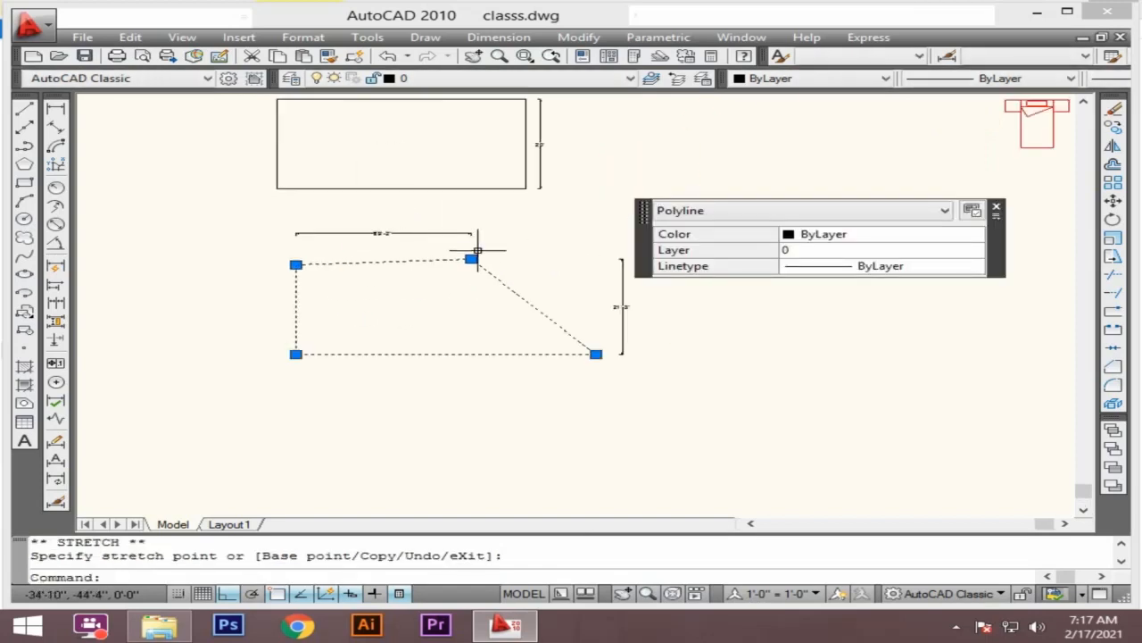
click(472, 256)
click(573, 258)
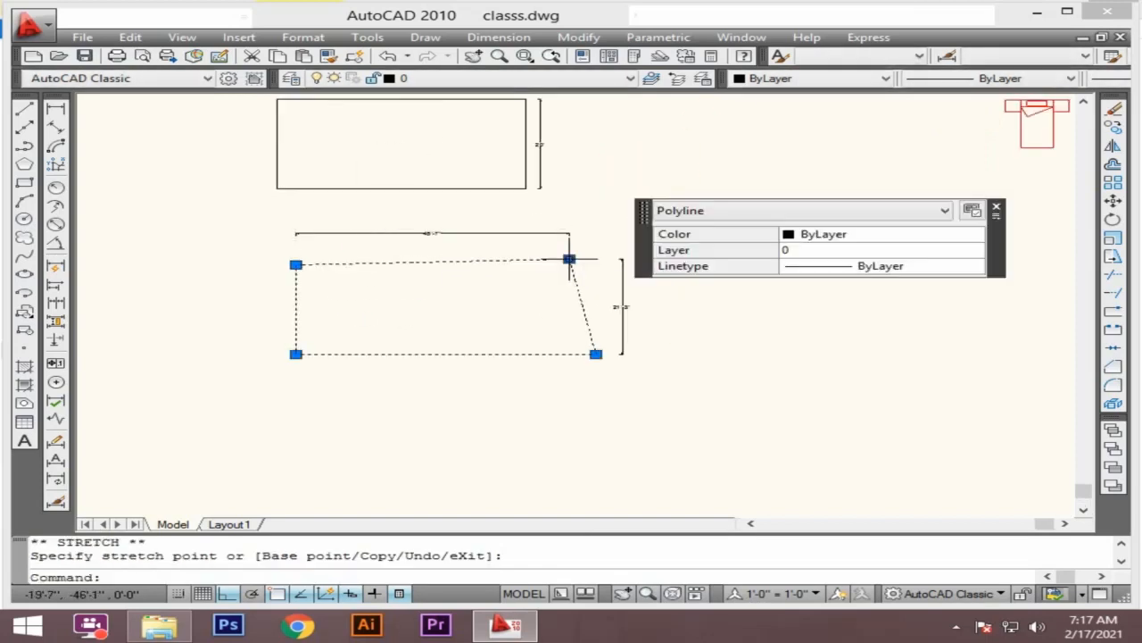
Step: Try scaling the larger bed block under the SCALE title, together with the selected quadrilateral, by a factor of 2, and undo it
scroll(299, 309, down, 4)
scroll(294, 308, up, 2)
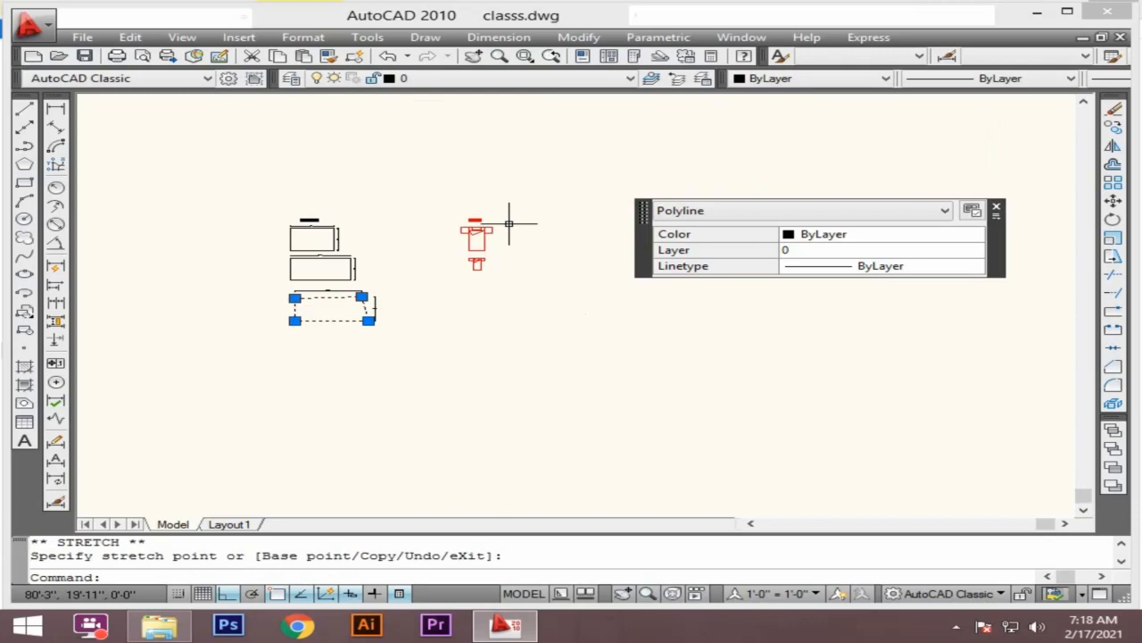
scroll(505, 231, up, 4)
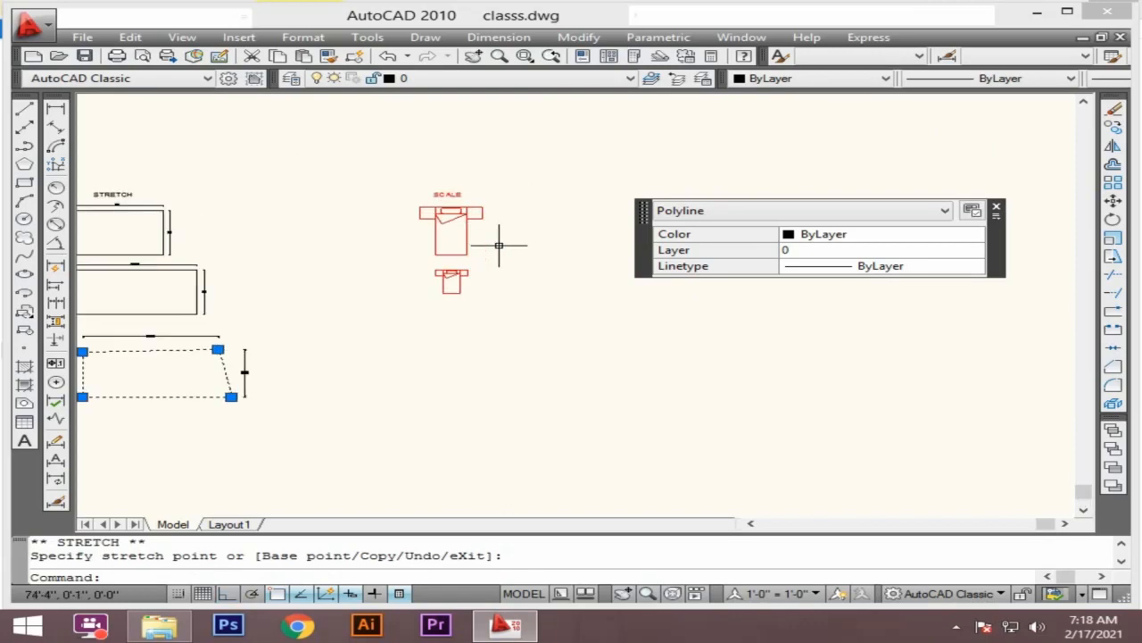
scroll(444, 231, up, 1)
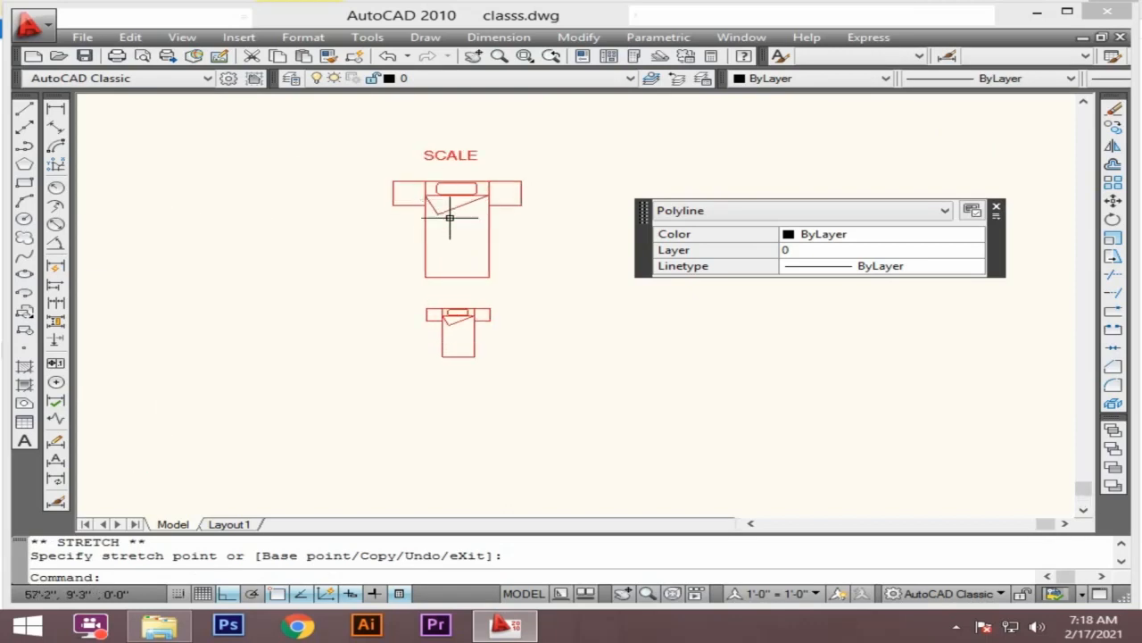
click(457, 207)
scroll(501, 238, down, 3)
scroll(505, 275, up, 4)
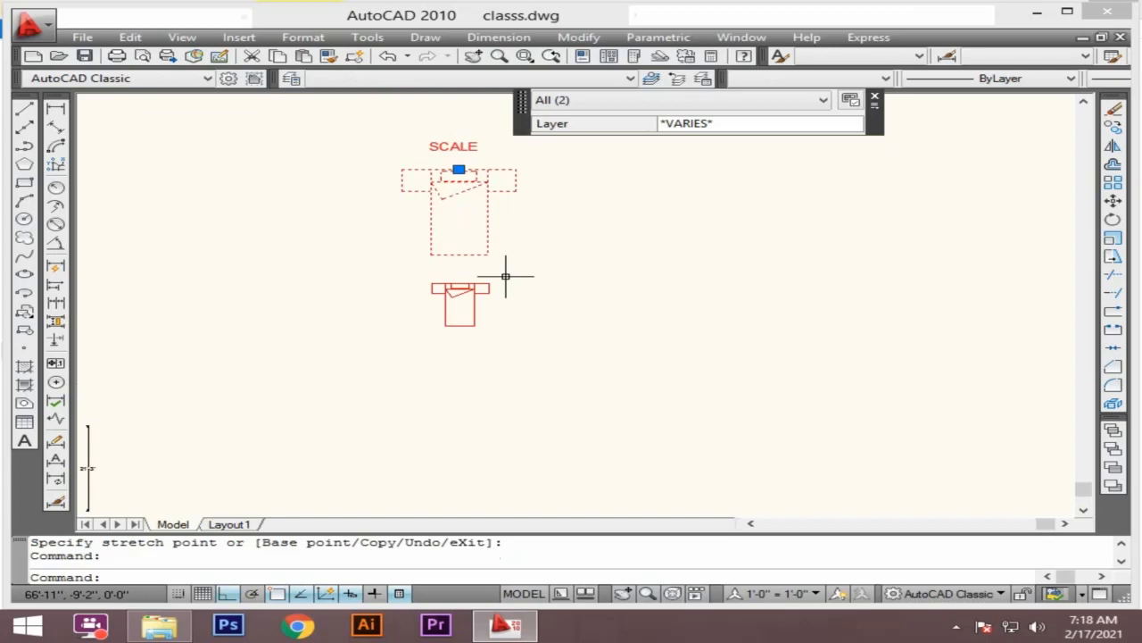
scroll(414, 178, down, 1)
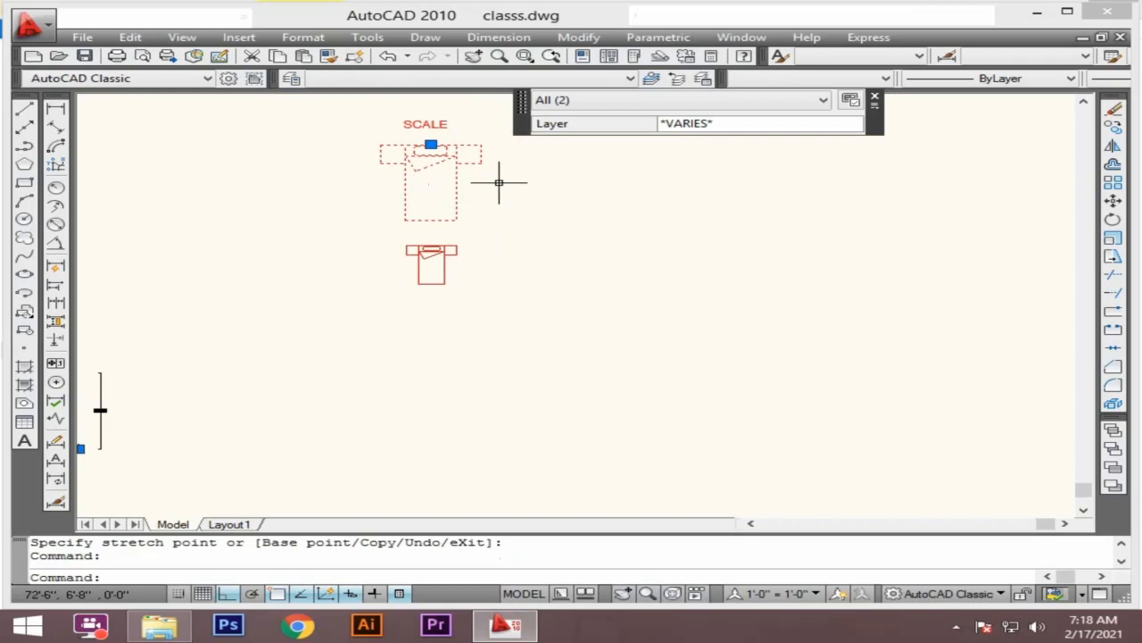
text(s)
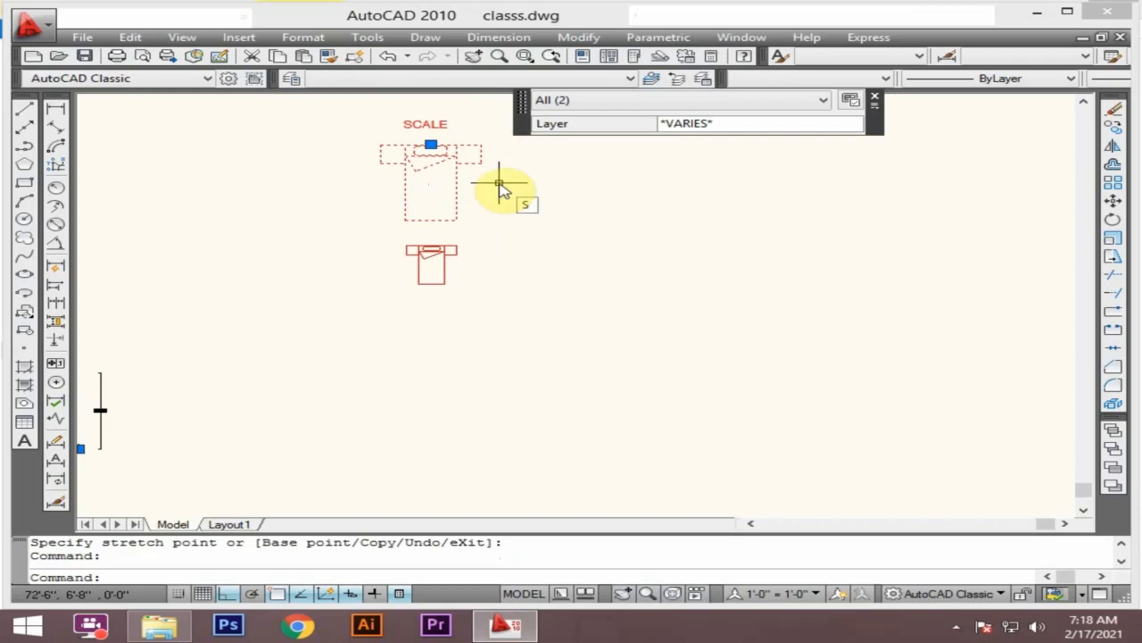
text(c)
key(Return)
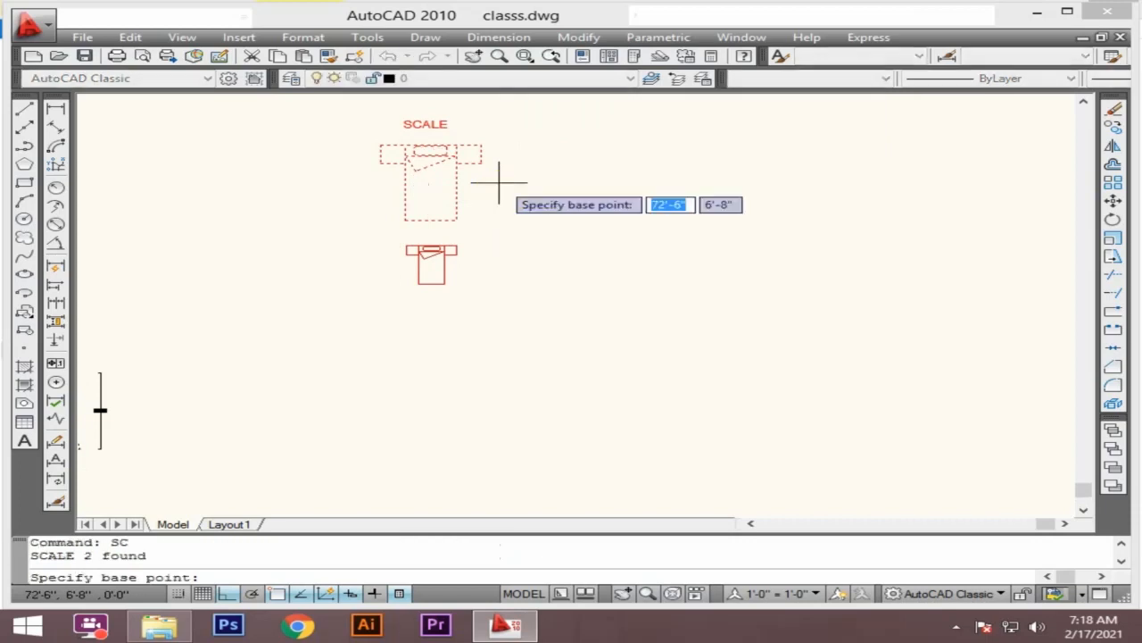
click(551, 167)
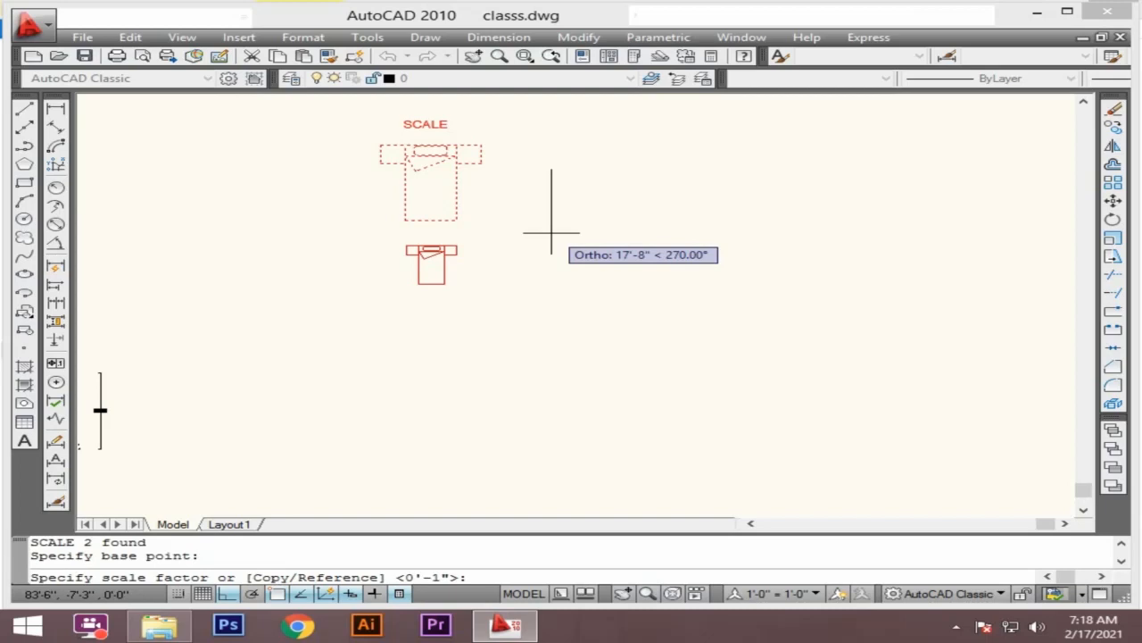
text(2)
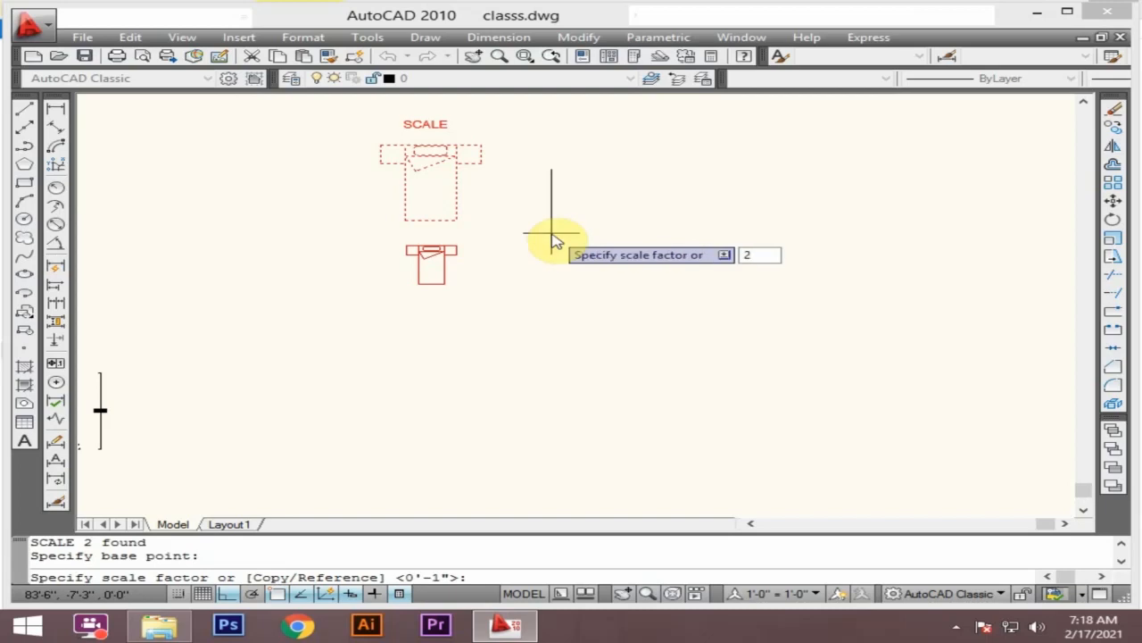
key(Return)
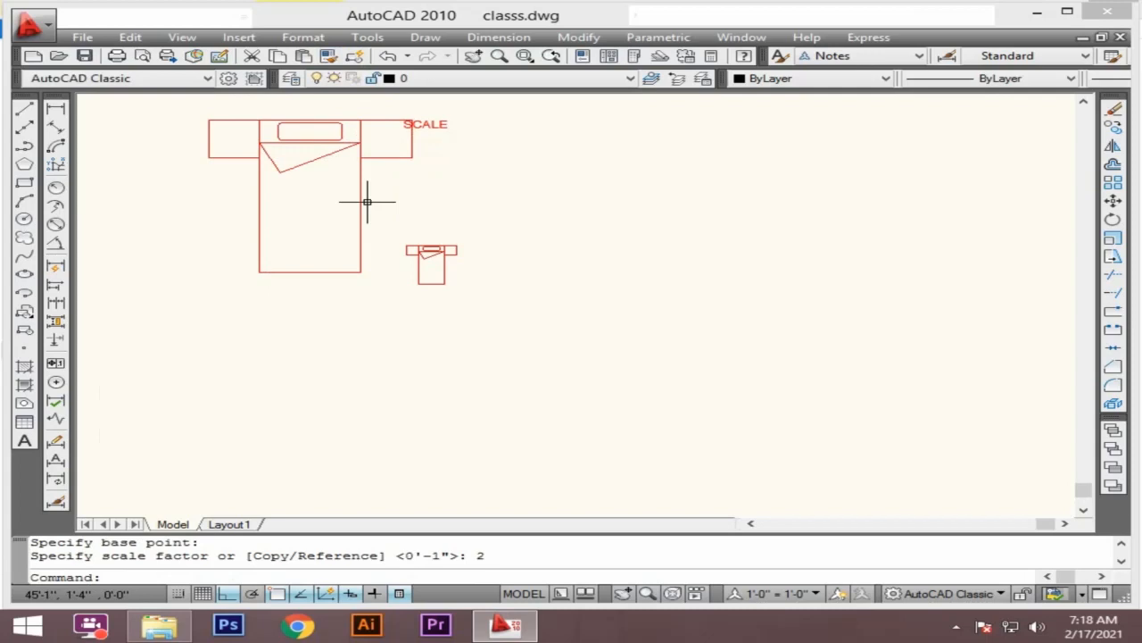
key(ctrl+z)
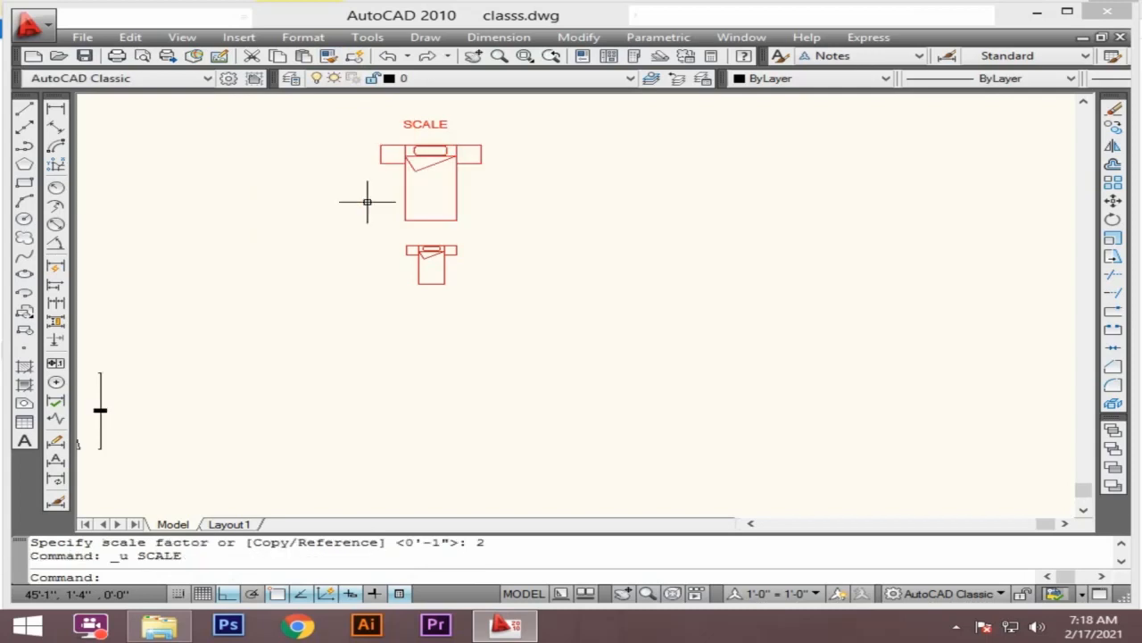
Step: Scale the smaller bed block below the larger one by a factor of .5, from a base point to its right
scroll(416, 234, up, 2)
scroll(421, 263, up, 3)
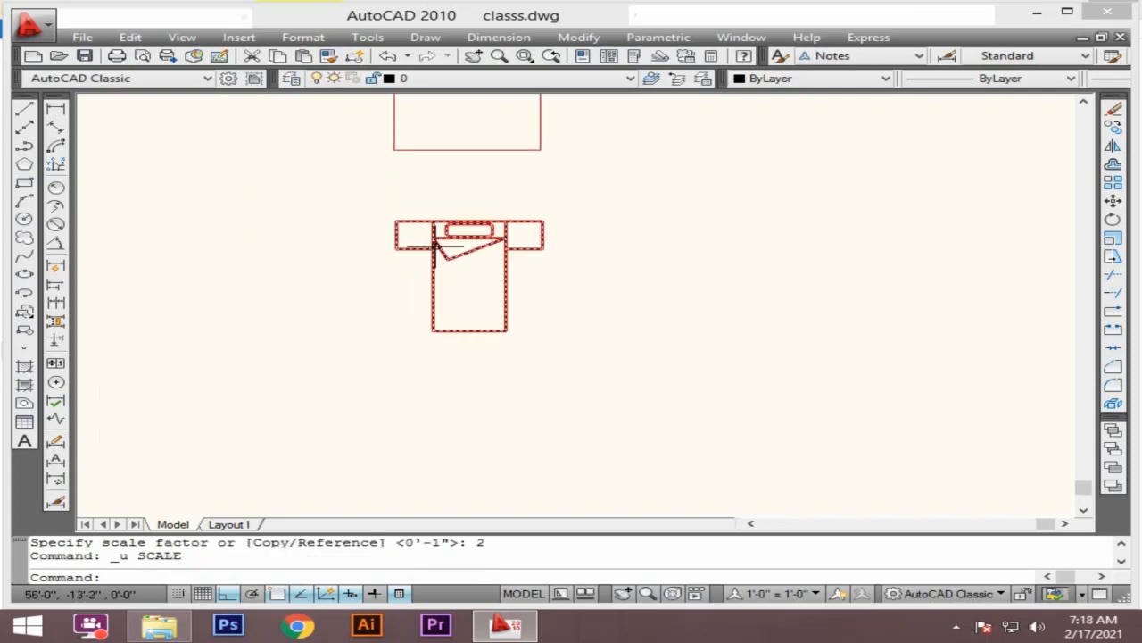
click(435, 242)
text(S)
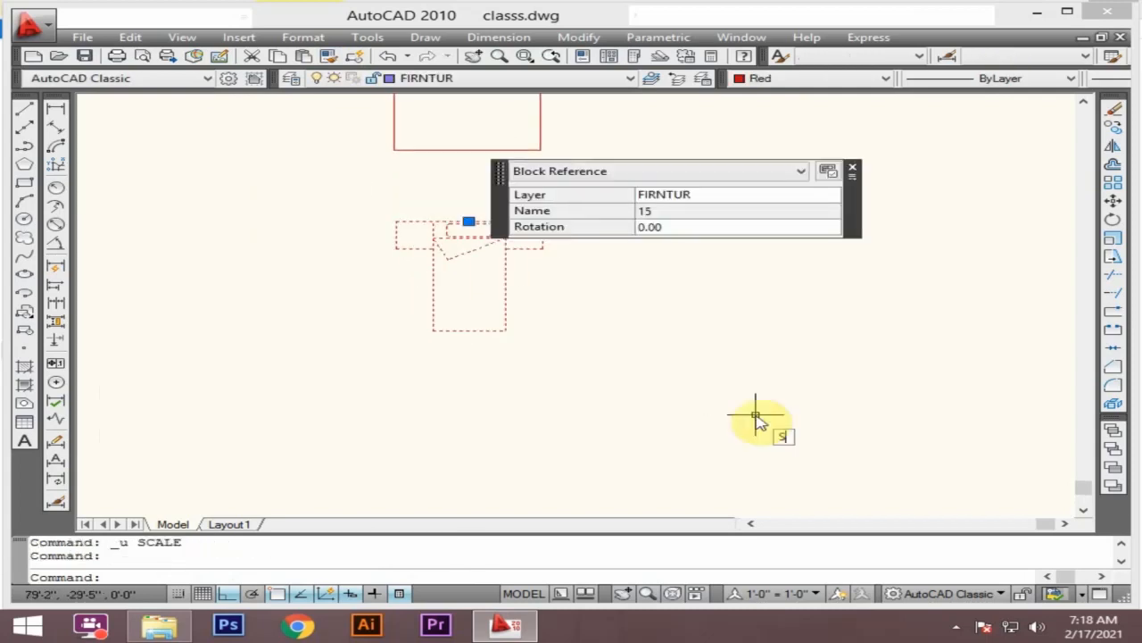
text(C)
key(Return)
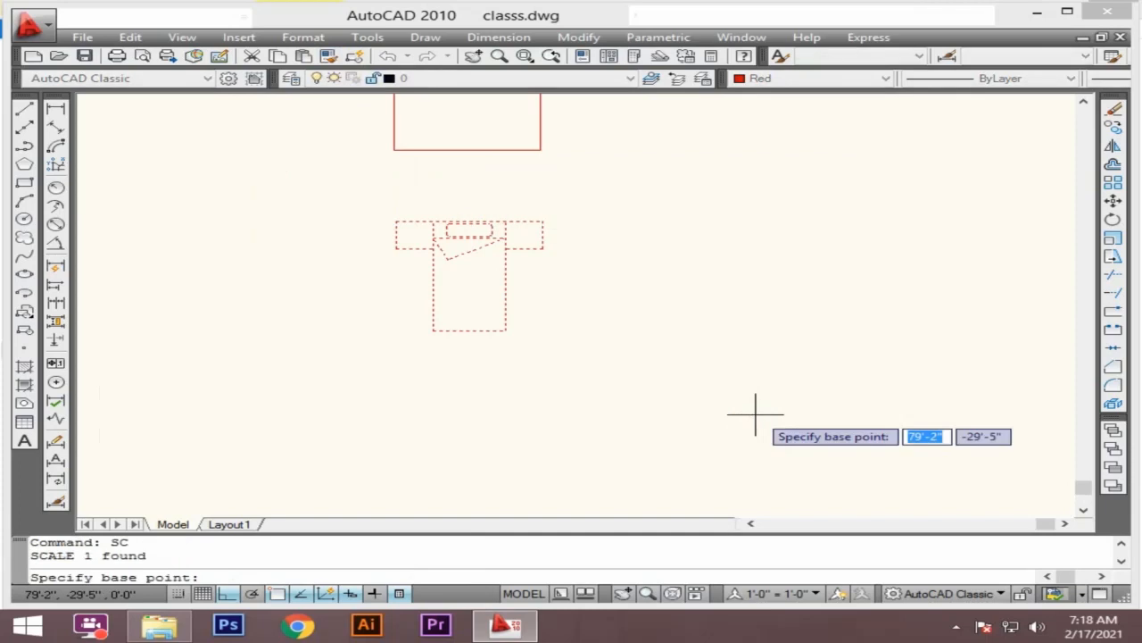
click(727, 317)
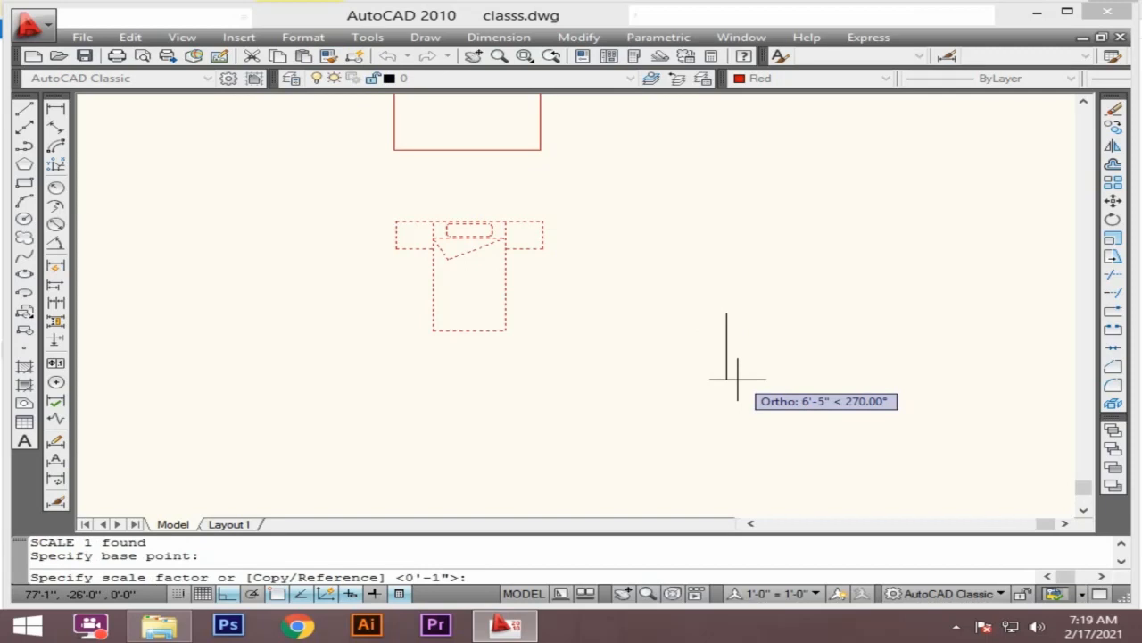
text(.5)
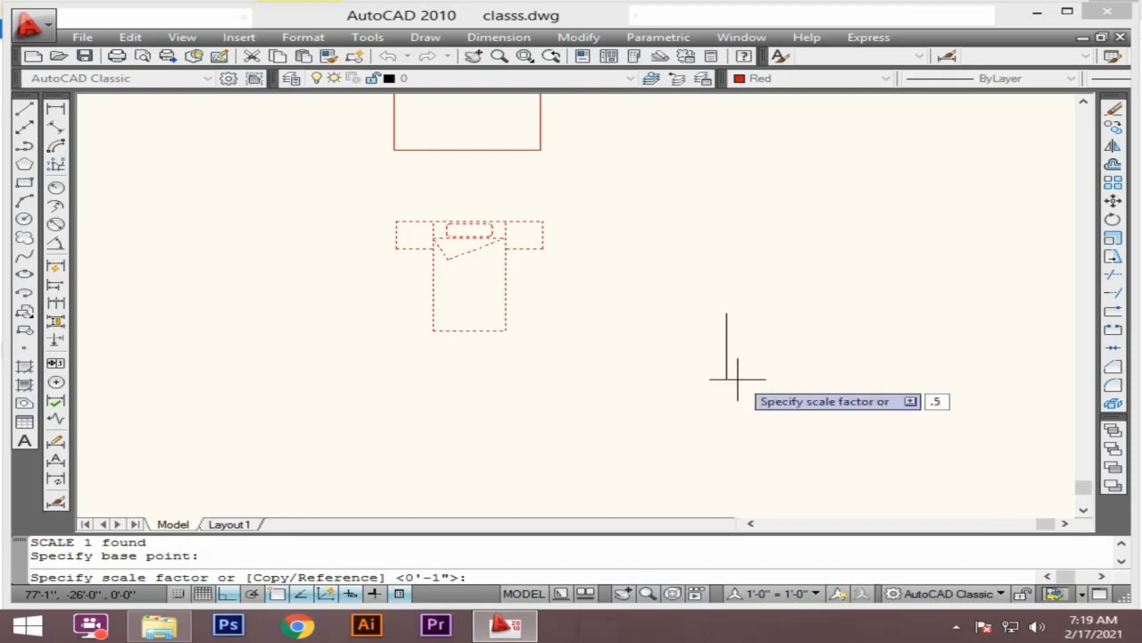
key(Return)
scroll(597, 277, up, 3)
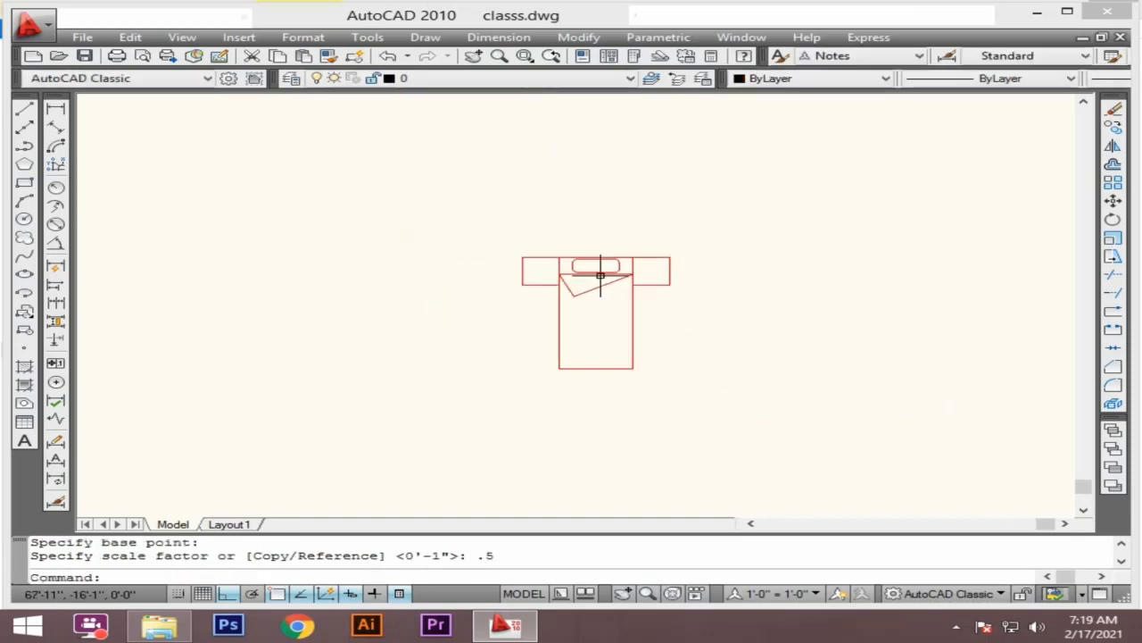
scroll(598, 281, up, 2)
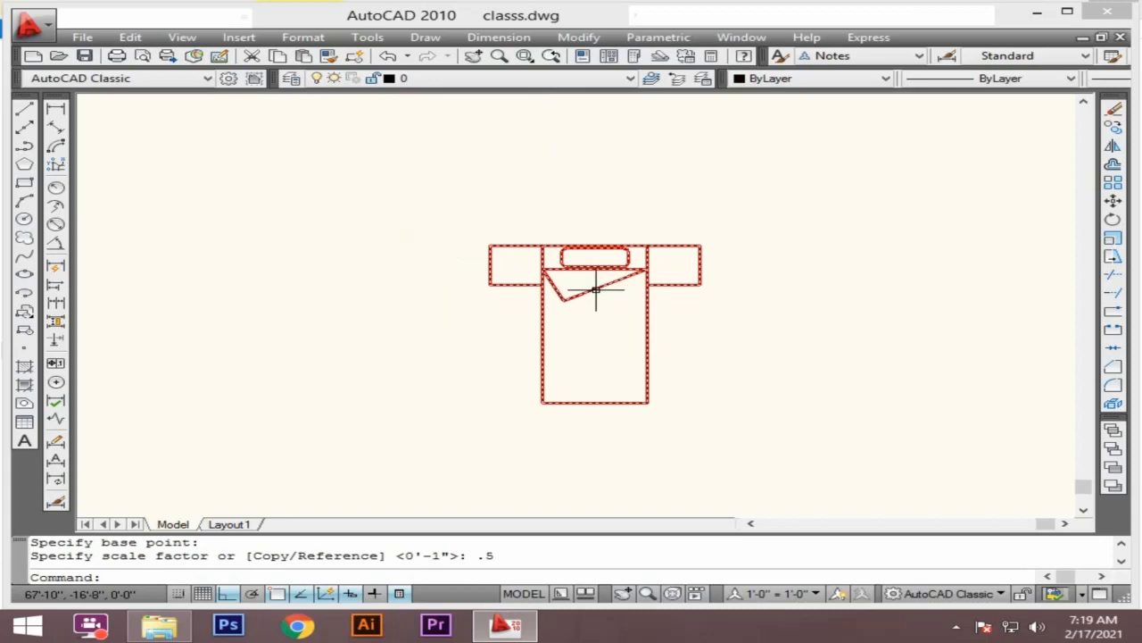